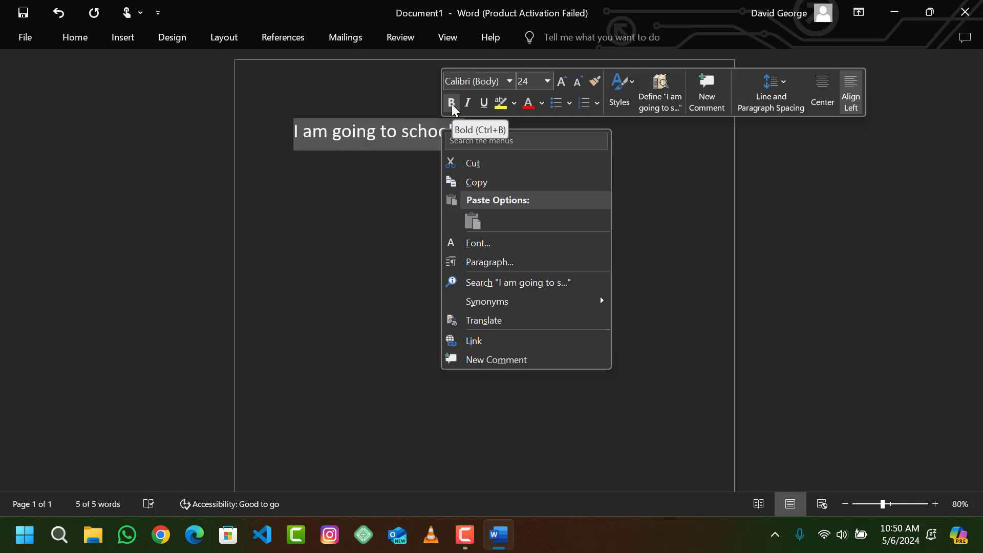
# - Format the selected sentence "I am going to school" as bold, italic and underlined
pyautogui.click(452, 104)
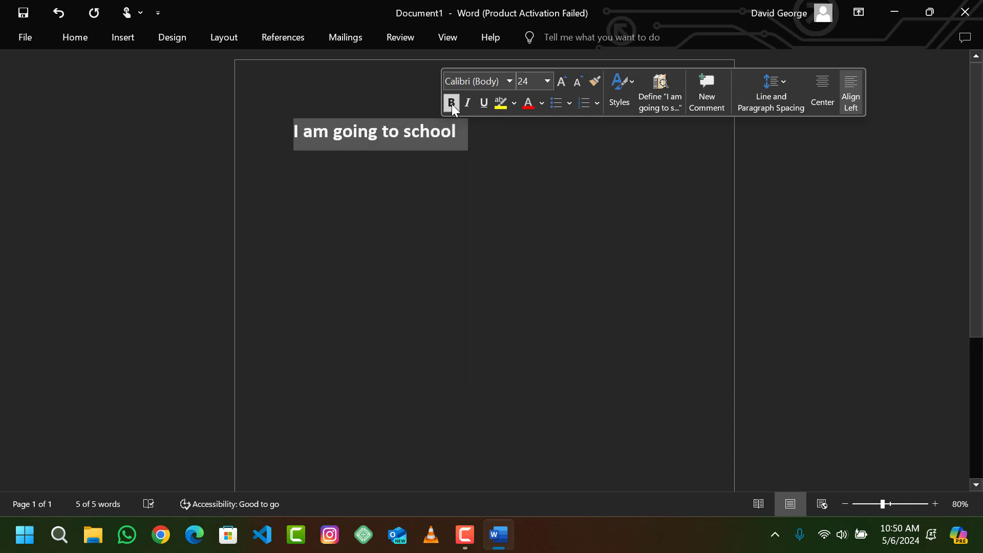
pyautogui.click(467, 104)
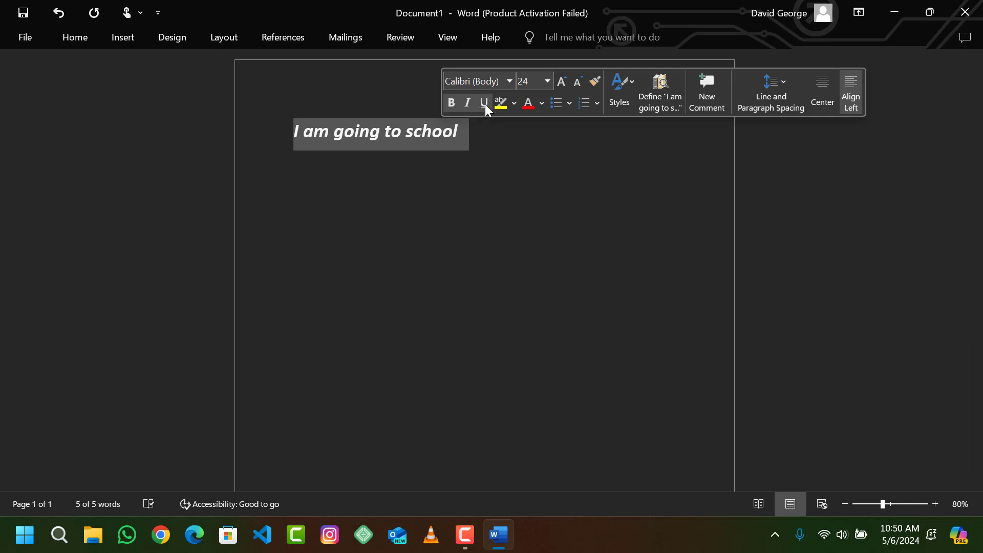
pyautogui.click(485, 103)
# - Enlarge the selected sentence's font to 28 points and reduce it back to 24
pyautogui.click(562, 82)
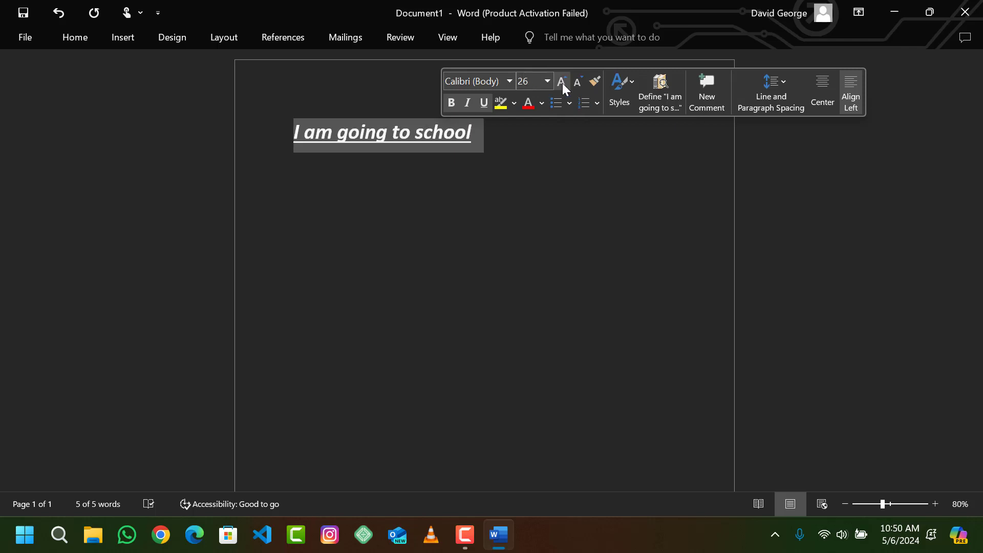
pyautogui.click(562, 82)
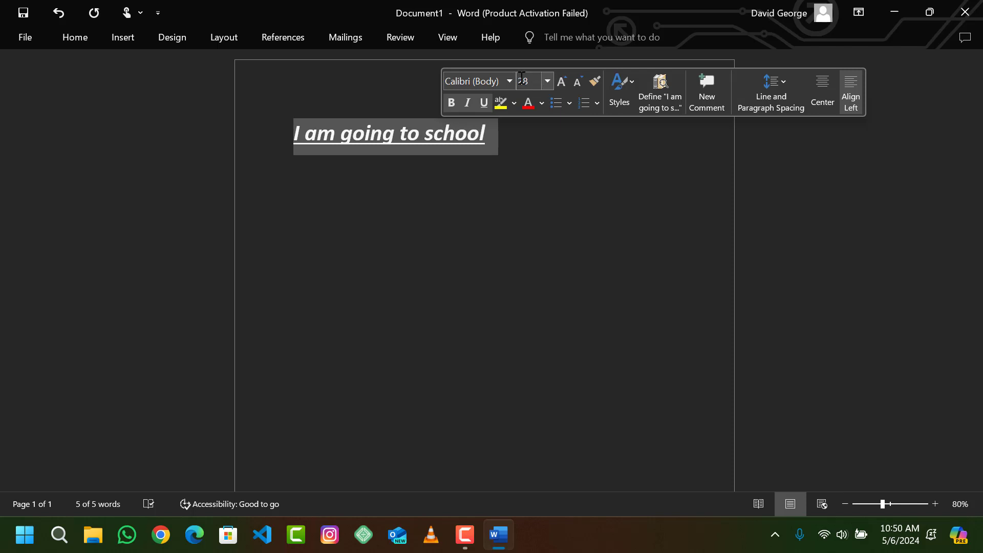
pyautogui.click(576, 83)
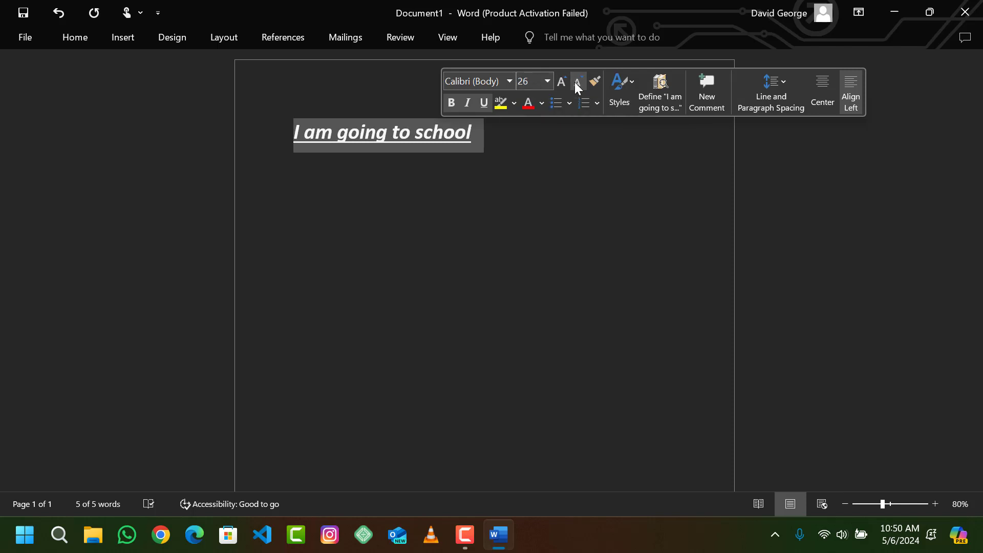
pyautogui.click(574, 82)
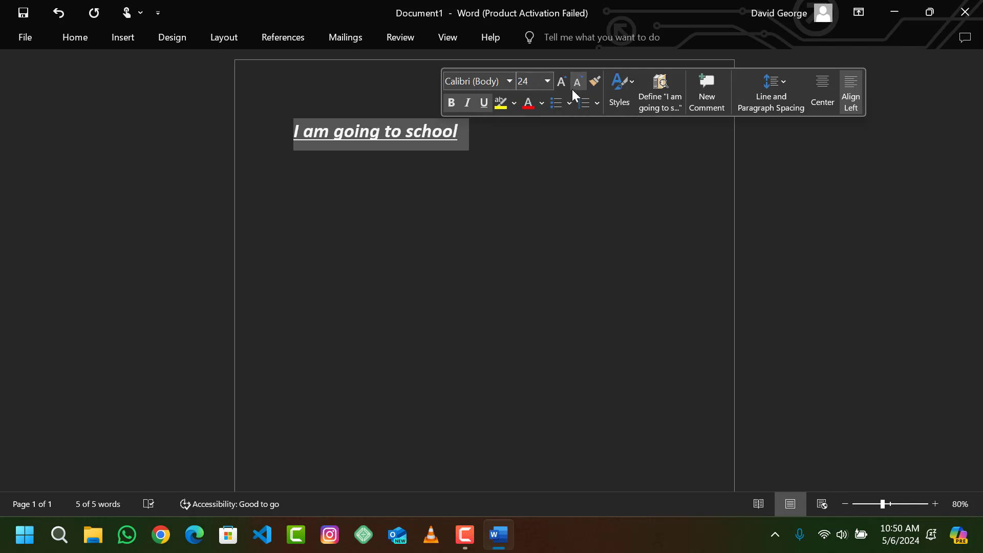
# - Highlight the sentence in yellow and try to clear the highlight with No Color
pyautogui.click(501, 104)
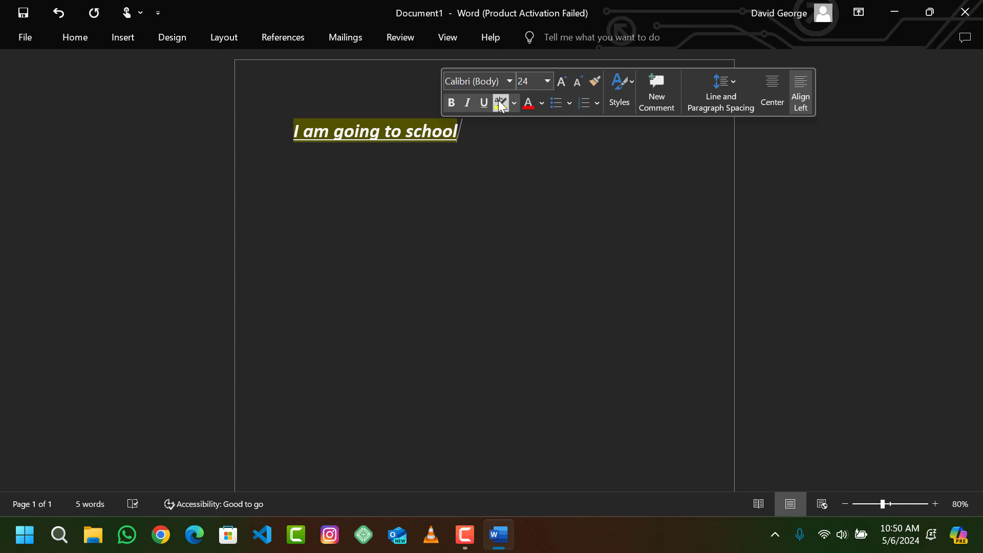
pyautogui.click(514, 105)
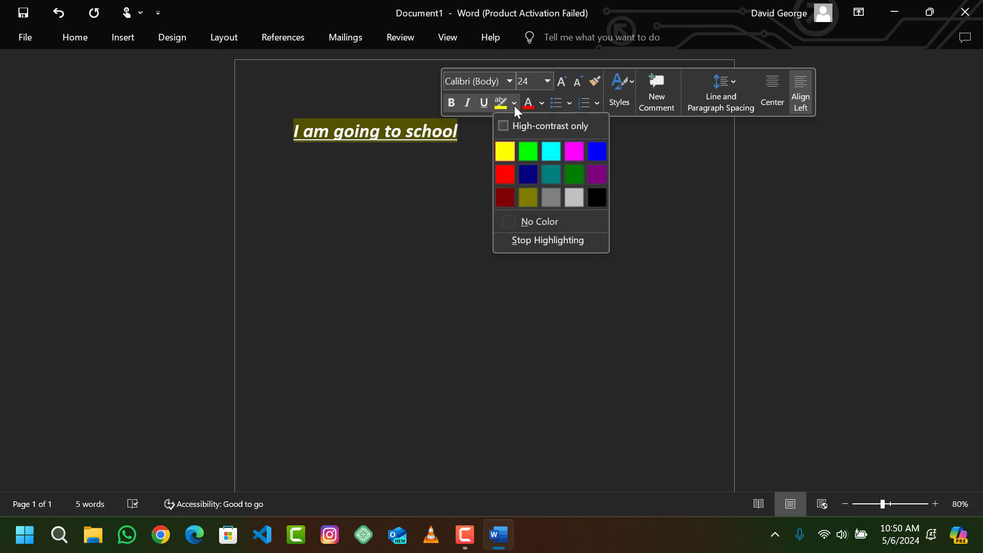
pyautogui.click(535, 221)
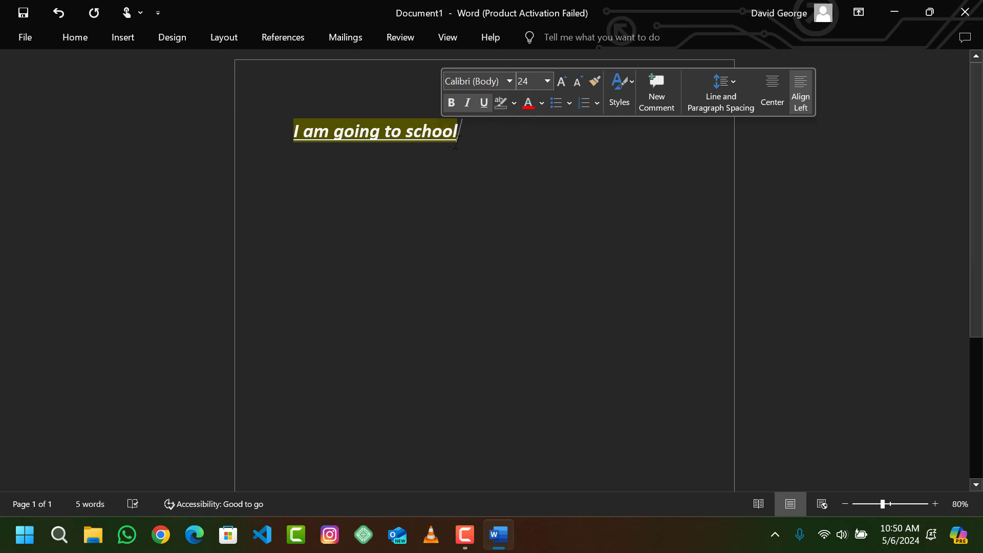
# - Set the whole sentence's font color to red and remove its highlight with No Color
pyautogui.moveTo(459, 132); pyautogui.dragTo(296, 134)
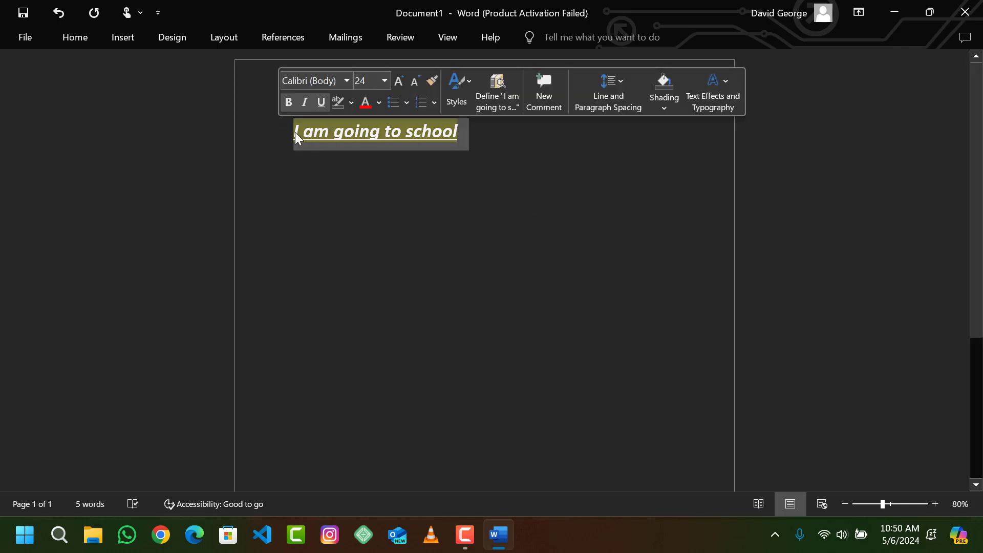
pyautogui.click(366, 105)
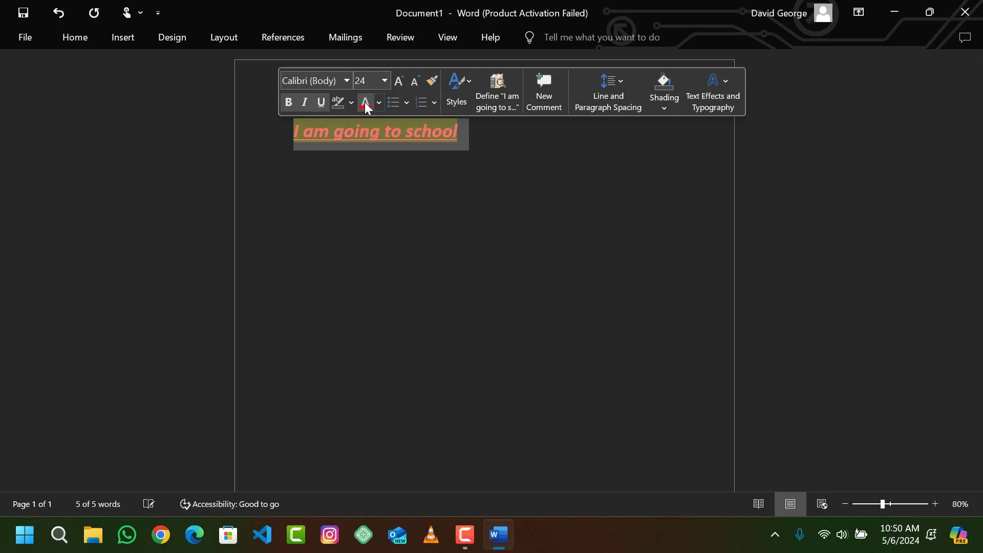
pyautogui.click(350, 102)
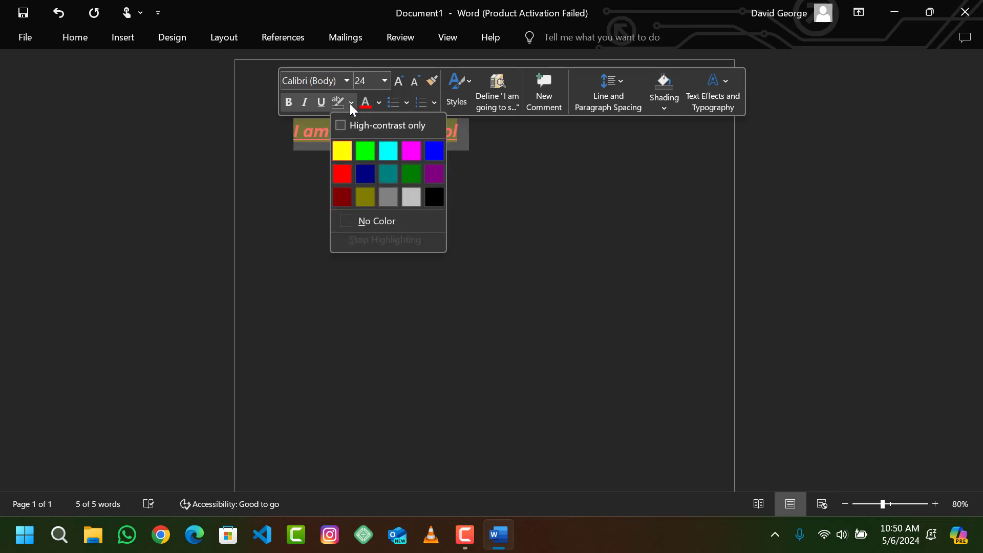
pyautogui.click(368, 220)
pyautogui.click(371, 228)
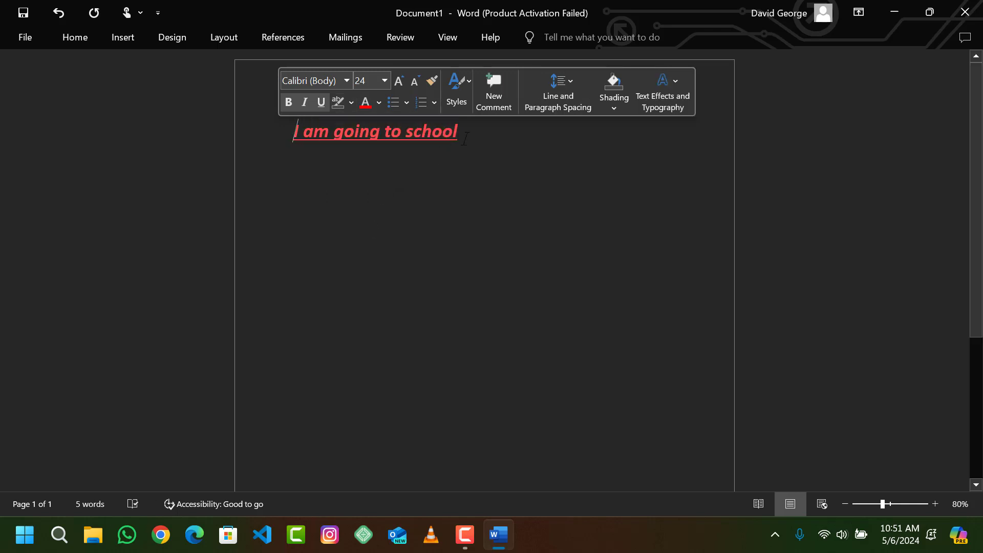
# - Examine the style gallery, the line and paragraph spacing choices, and the font and paragraph formatting commands available for the sentence
pyautogui.click(469, 91)
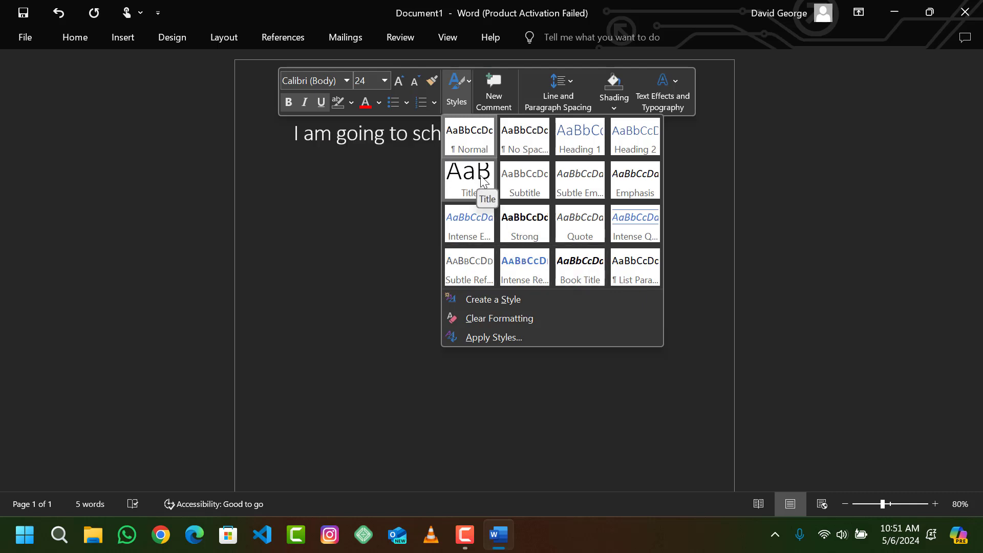
pyautogui.click(526, 80)
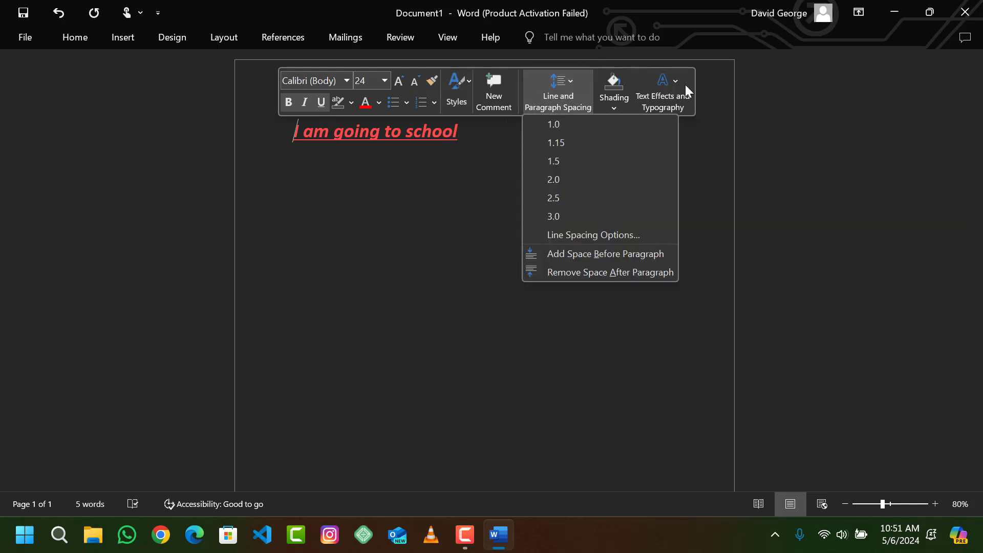
pyautogui.press('Escape')
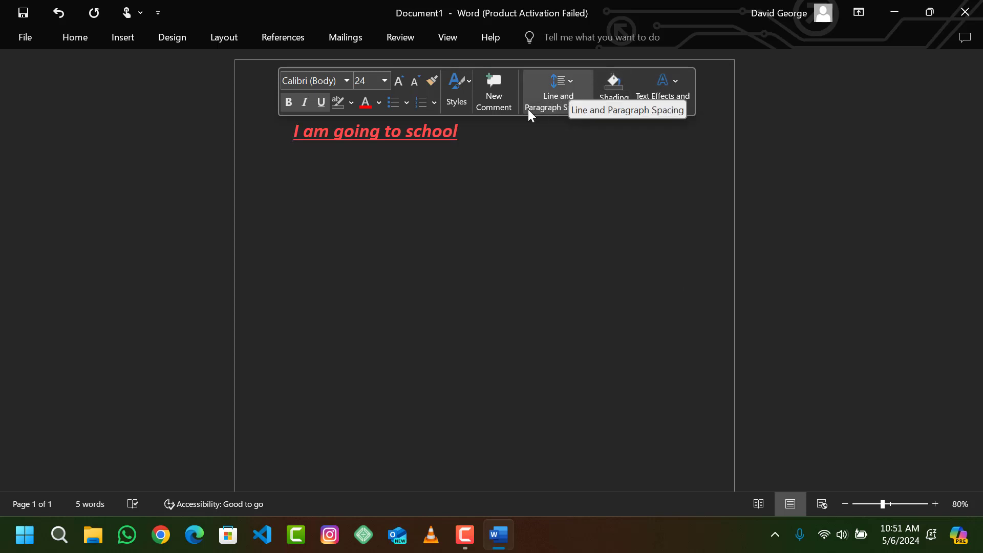
pyautogui.click(503, 99)
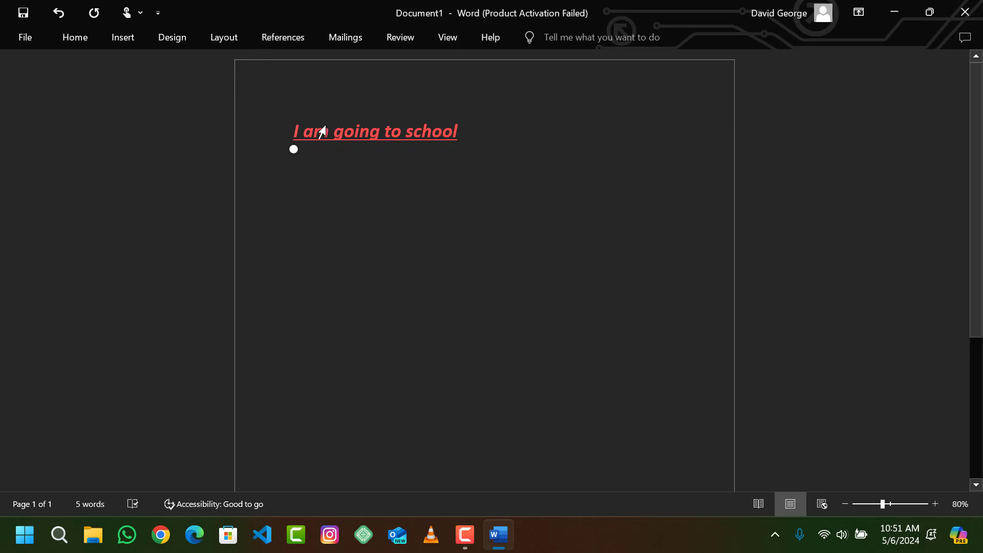
pyautogui.rightClick(346, 141)
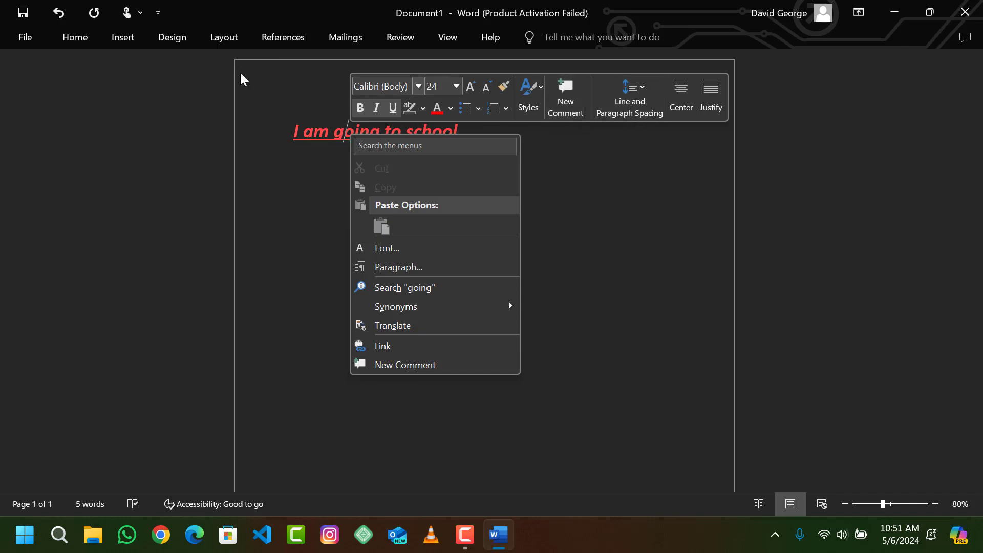
pyautogui.click(77, 38)
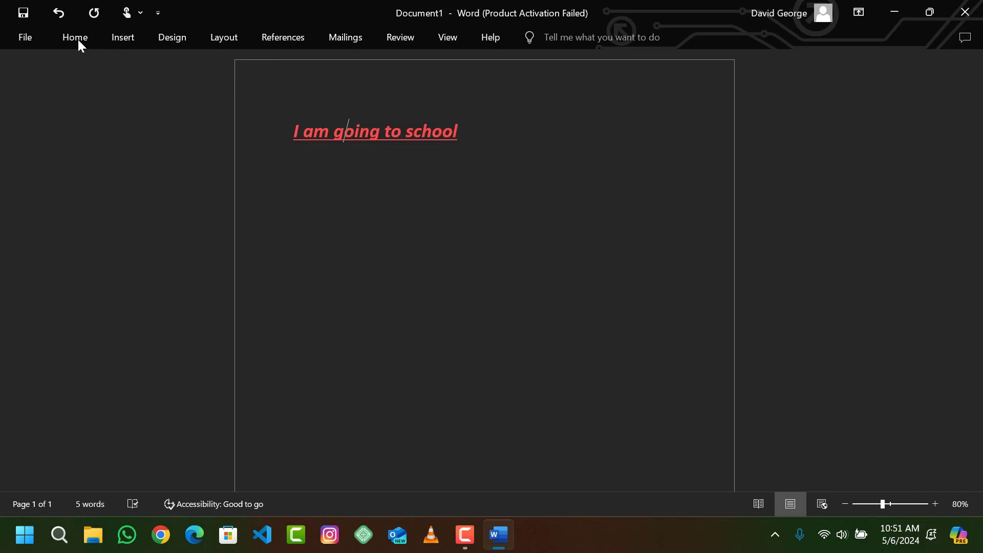
pyautogui.click(78, 39)
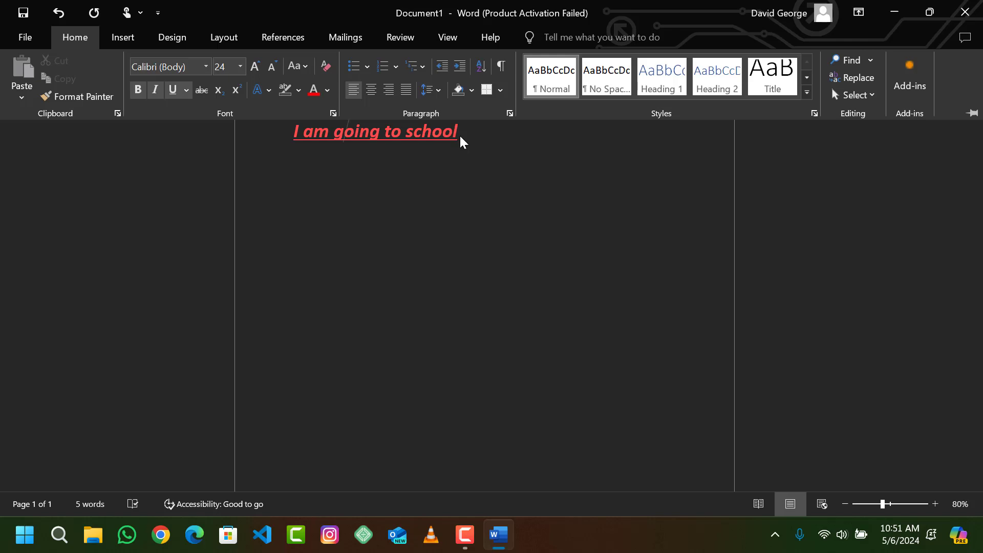
pyautogui.hotkey('ctrl', 'F1')
# - Copy the whole sentence "I am going to school" and paste a duplicate on the line below it
pyautogui.moveTo(338, 136); pyautogui.dragTo(278, 139)
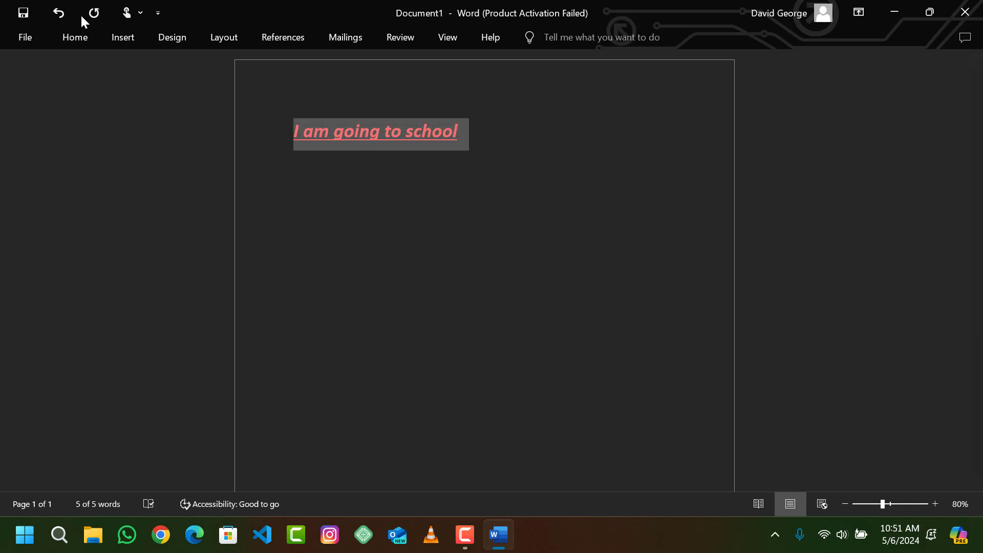
pyautogui.click(88, 38)
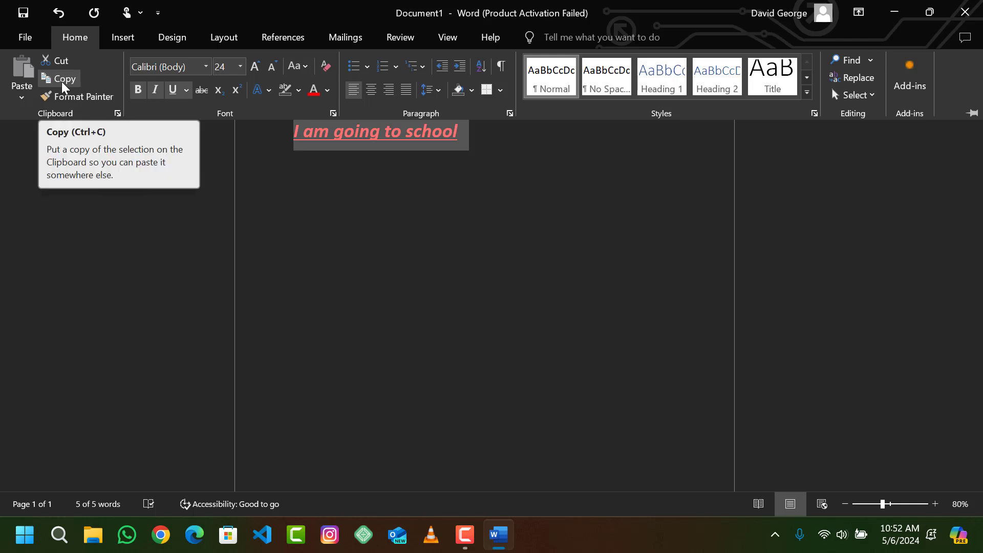
pyautogui.click(63, 82)
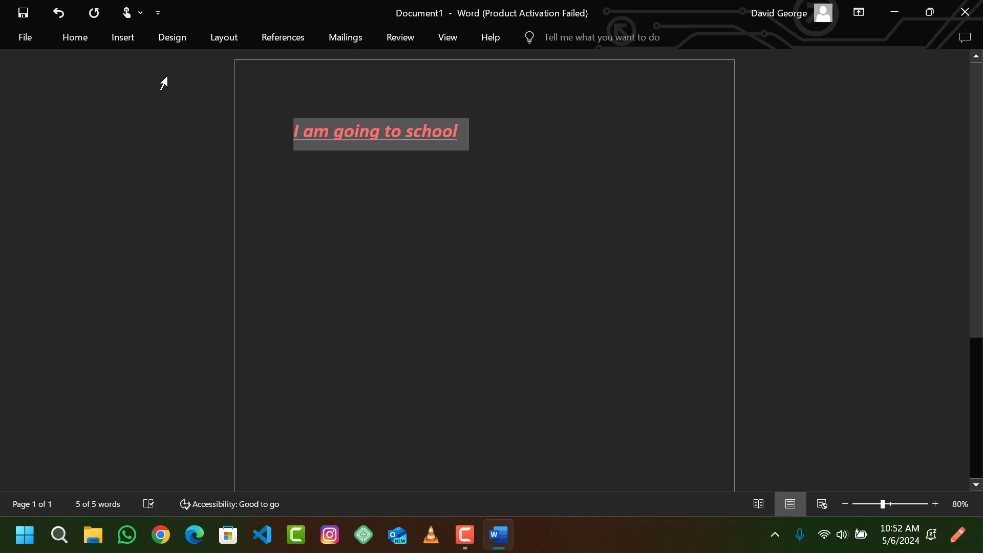
pyautogui.click(85, 38)
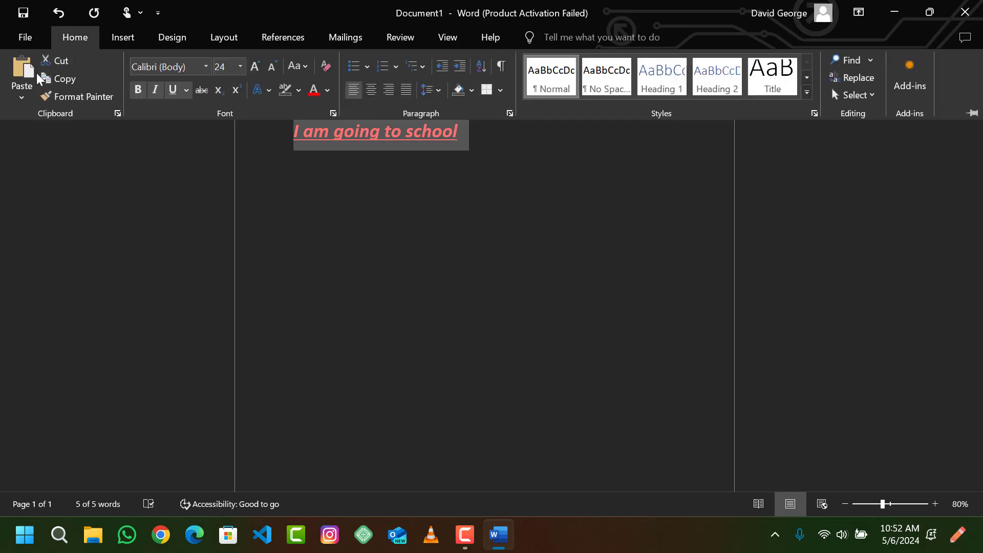
pyautogui.click(23, 87)
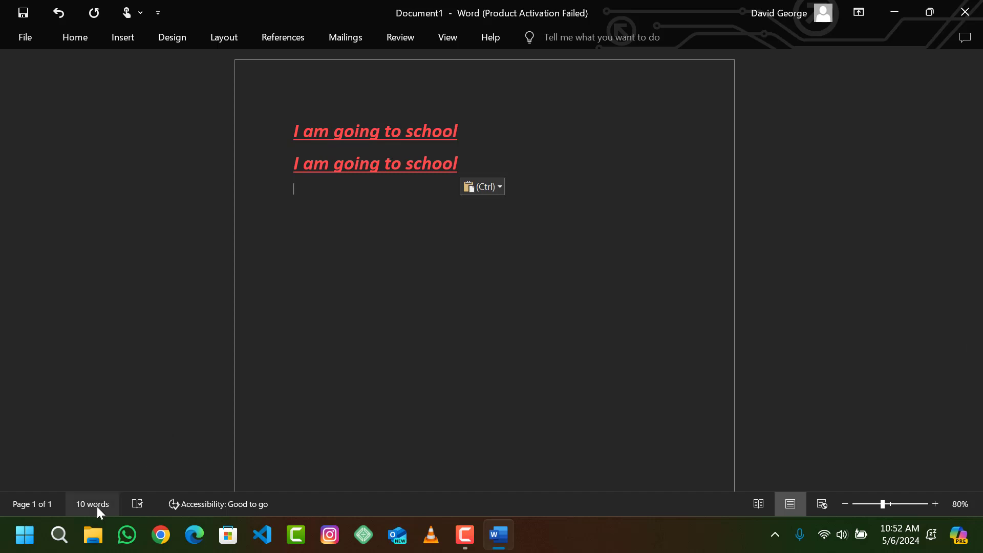
# - Run the accessibility check, view the document in Read Mode, and return to Print Layout
pyautogui.click(191, 506)
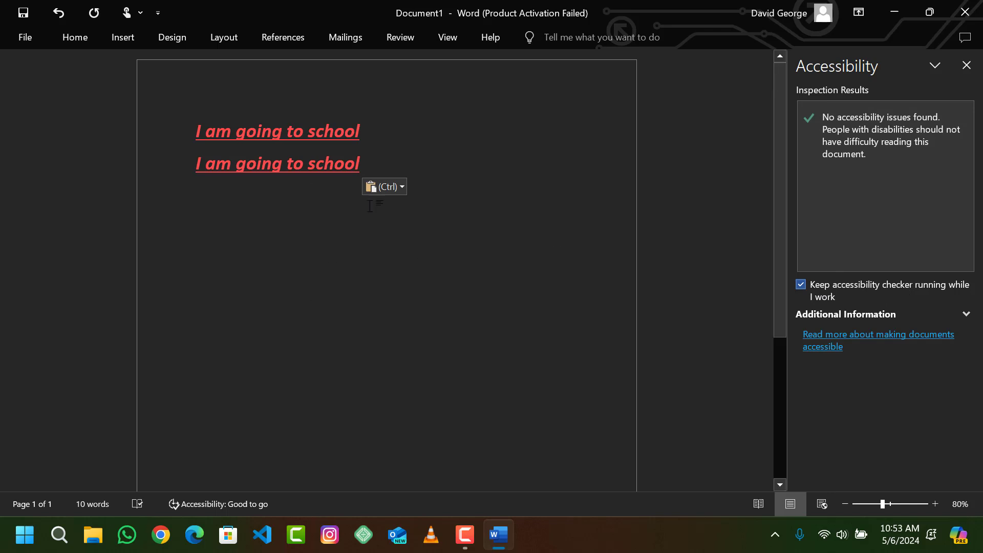
pyautogui.click(757, 504)
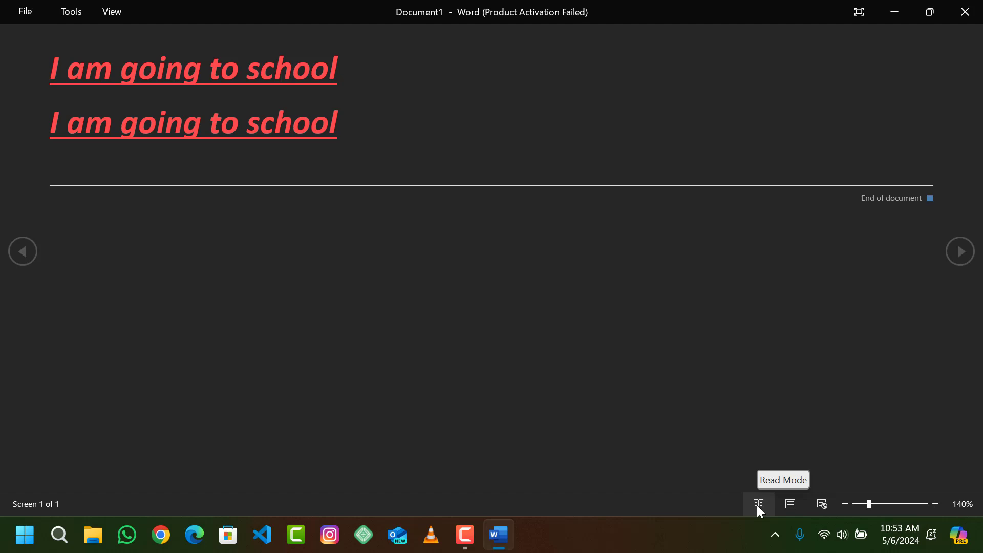
pyautogui.click(795, 507)
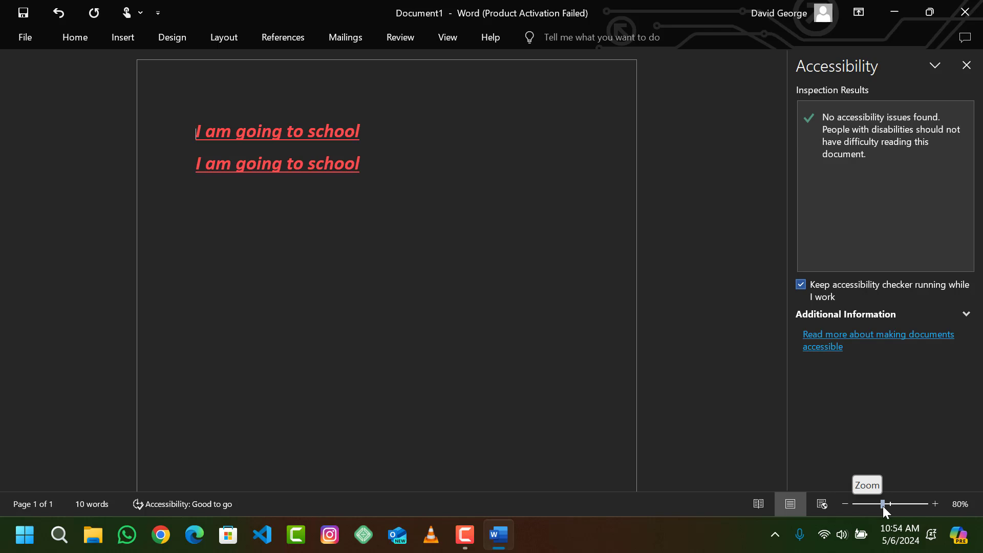
# - Magnify the page to 500% and bring the zoom back to 83%
pyautogui.moveTo(883, 506); pyautogui.dragTo(939, 500)
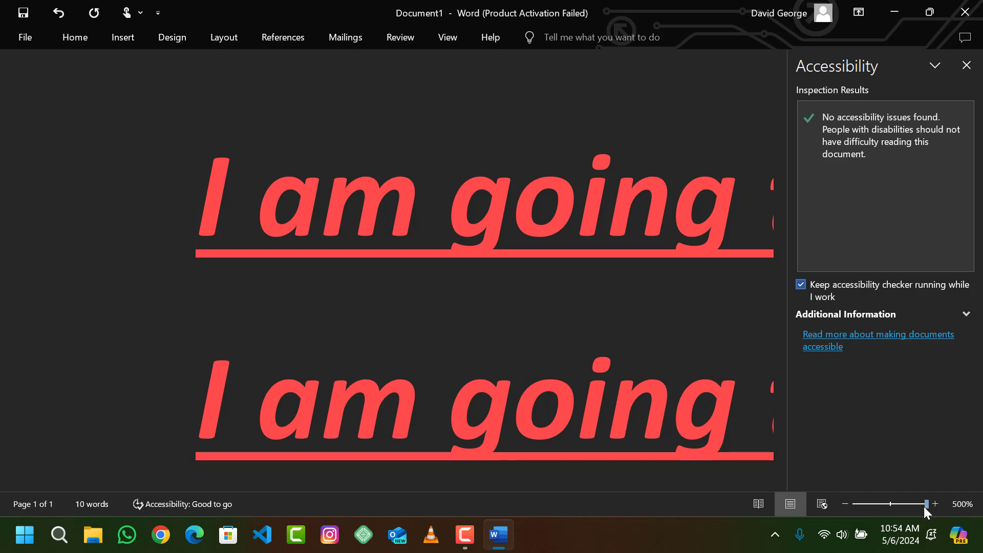
pyautogui.moveTo(923, 506); pyautogui.dragTo(887, 512)
pyautogui.moveTo(869, 515)
pyautogui.mouseDown()
pyautogui.moveTo(854, 514)
pyautogui.moveTo(887, 509)
pyautogui.mouseUp()
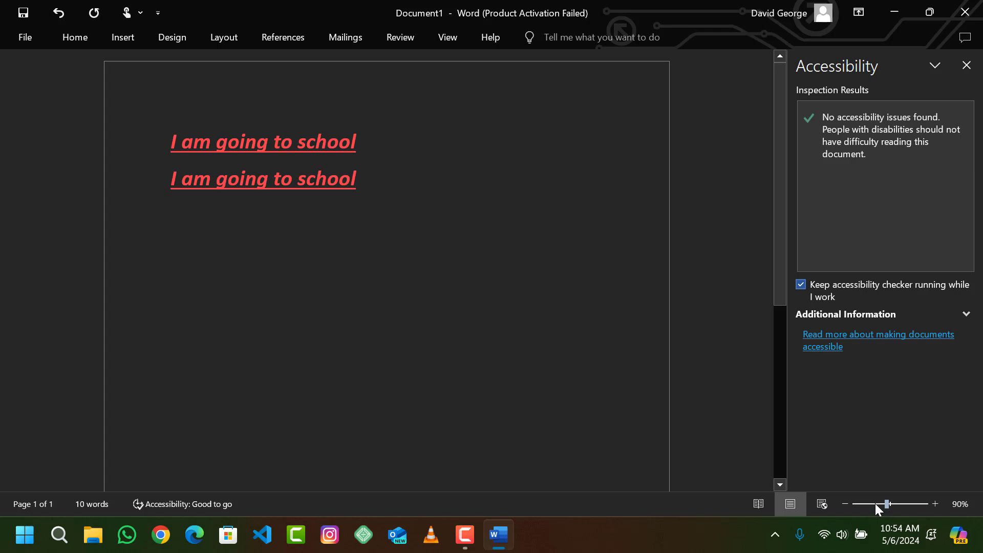
pyautogui.click(875, 503)
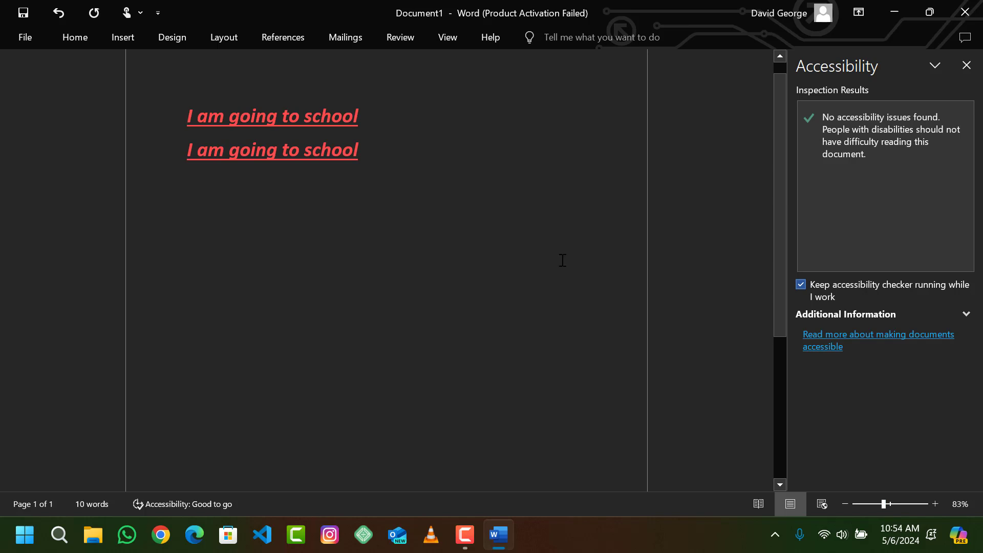
# - Save the document to the Documents folder on this PC as a Word Document named "school document"
pyautogui.click(34, 32)
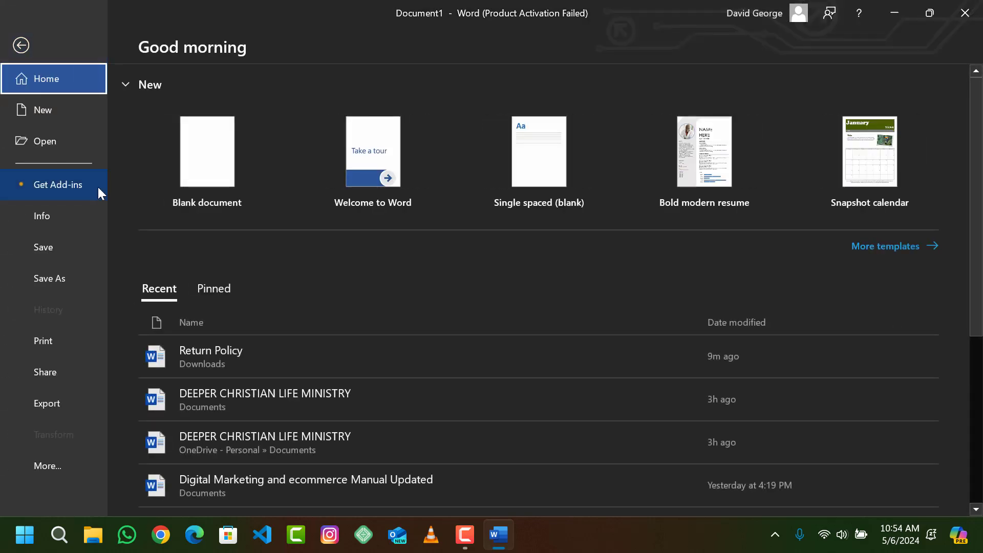
pyautogui.click(70, 245)
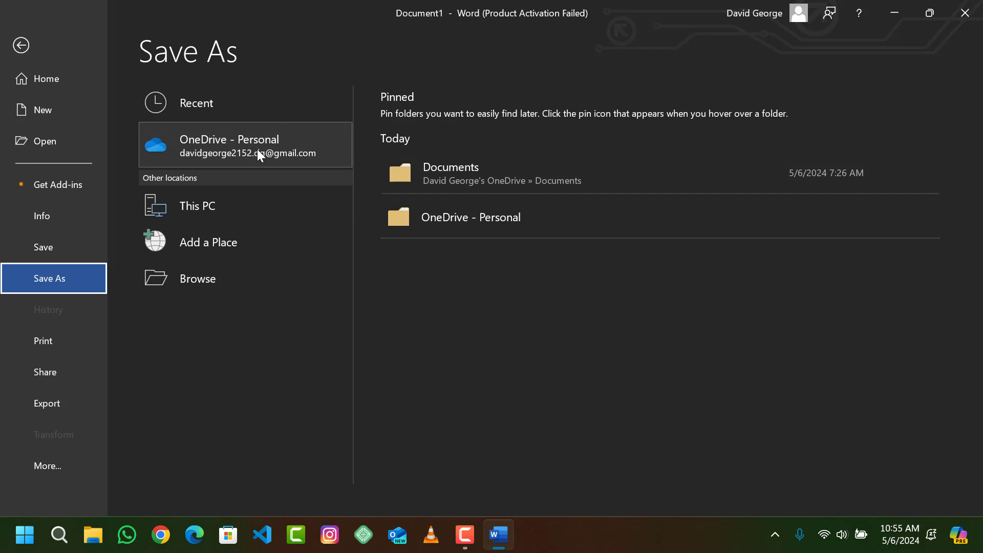
pyautogui.click(256, 210)
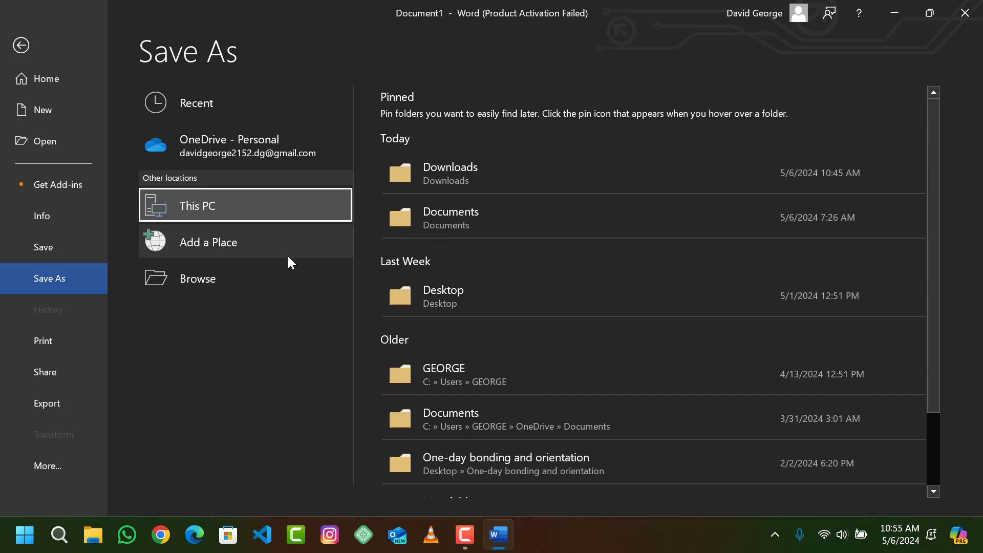
pyautogui.click(455, 230)
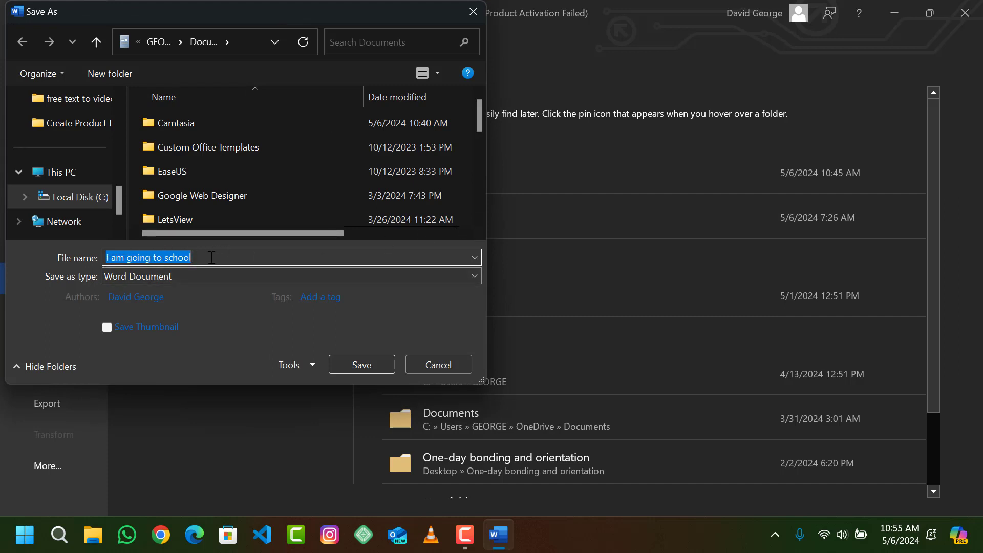
pyautogui.press('BackSpace')
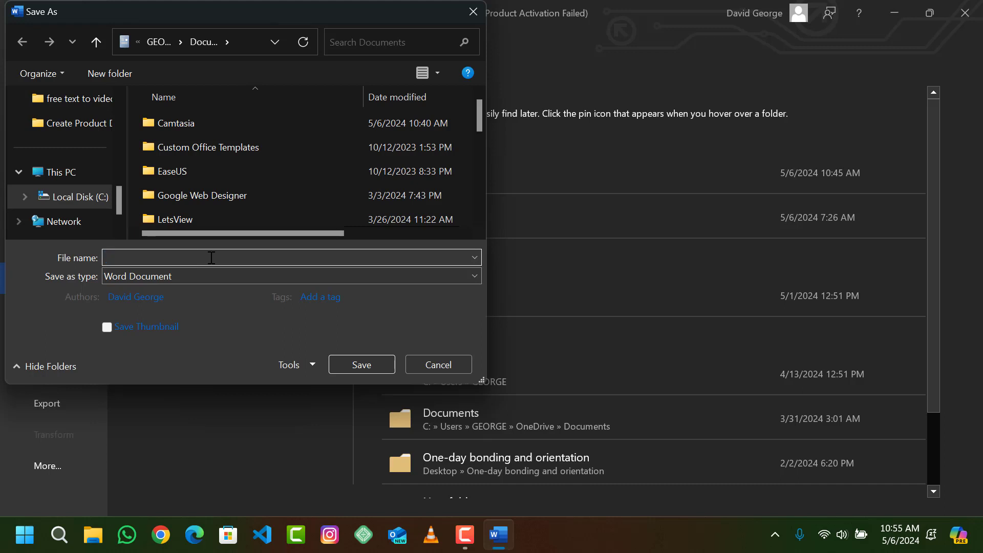
pyautogui.write('school document')
pyautogui.click(354, 368)
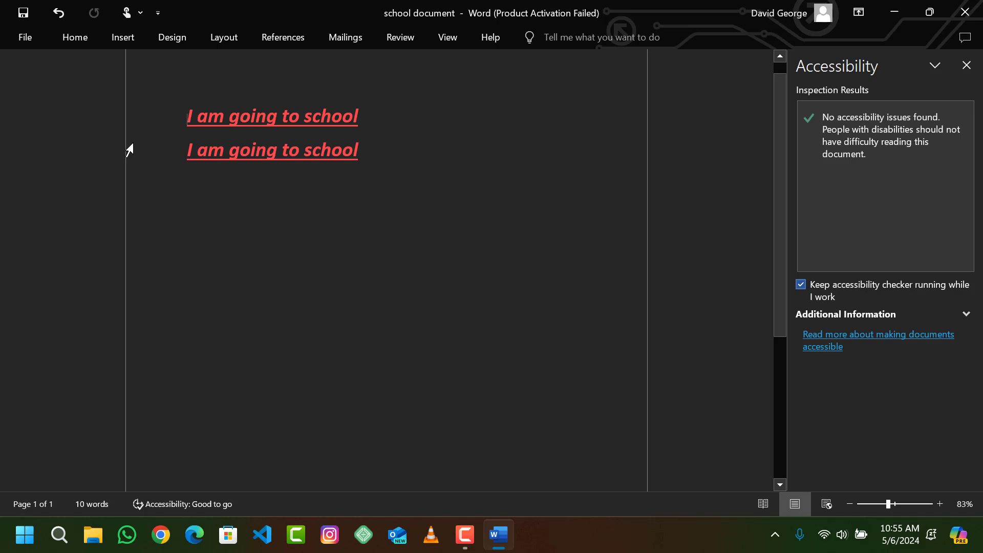
# - View the recently used documents available for opening and return to the document
pyautogui.click(36, 38)
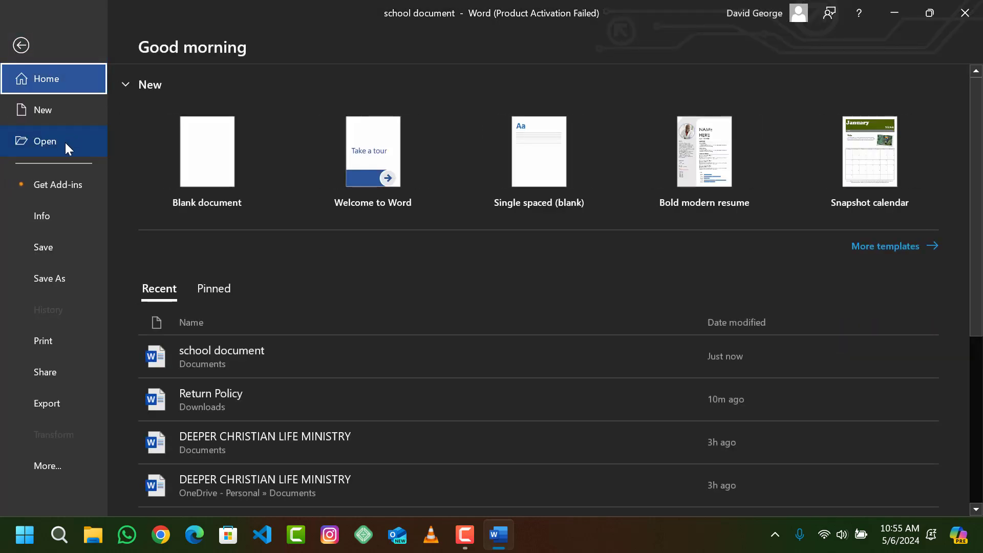
pyautogui.click(65, 143)
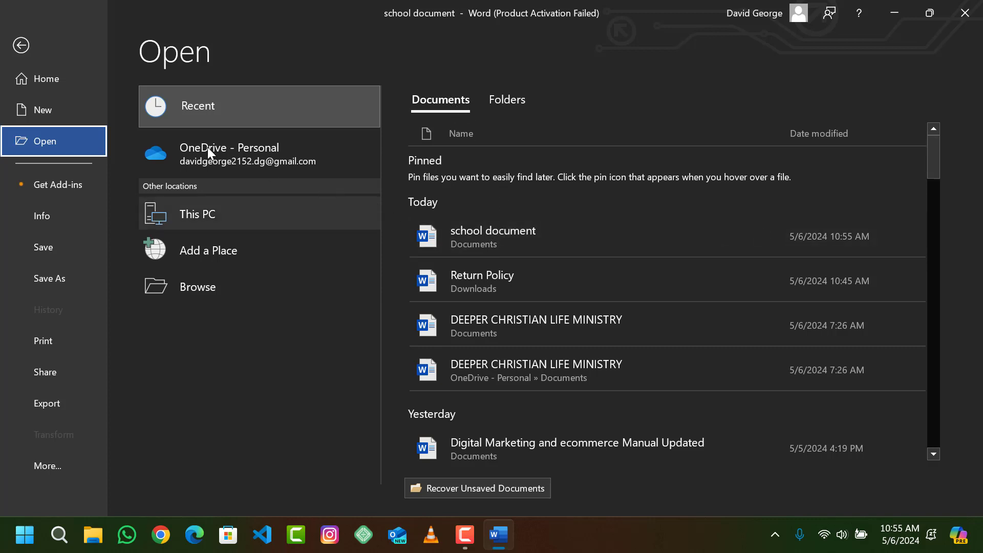
pyautogui.click(44, 81)
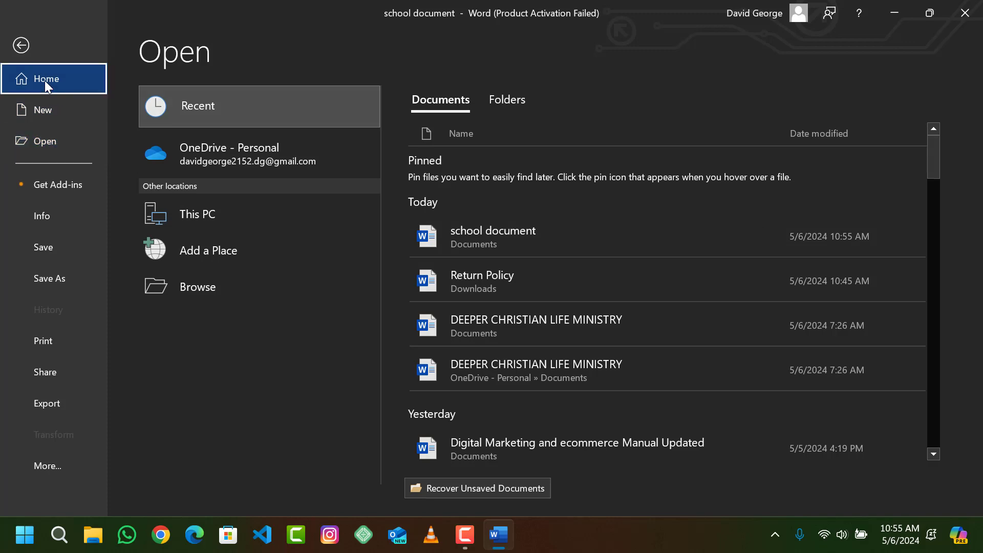
pyautogui.click(18, 40)
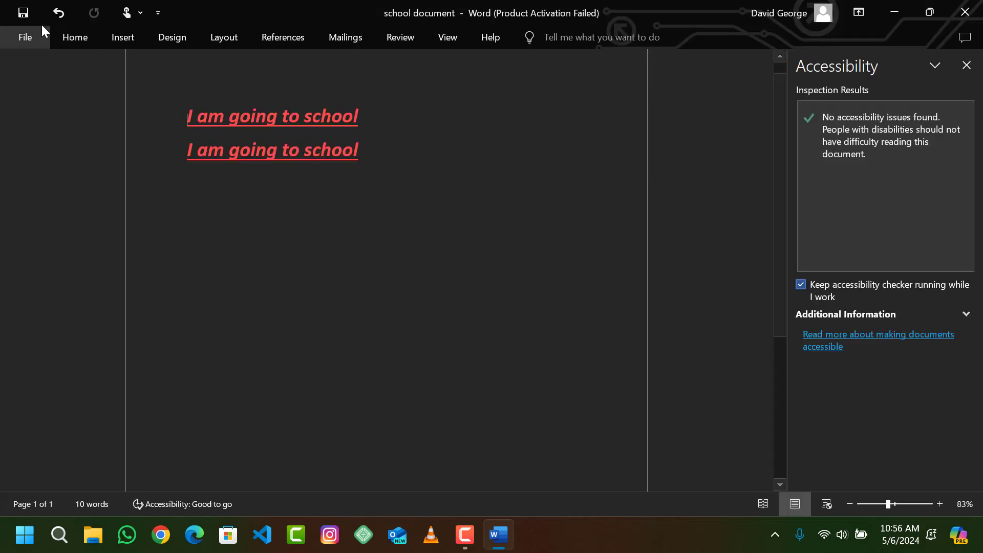
# - Undo the pasted duplicate of the sentence and redo it
pyautogui.click(28, 13)
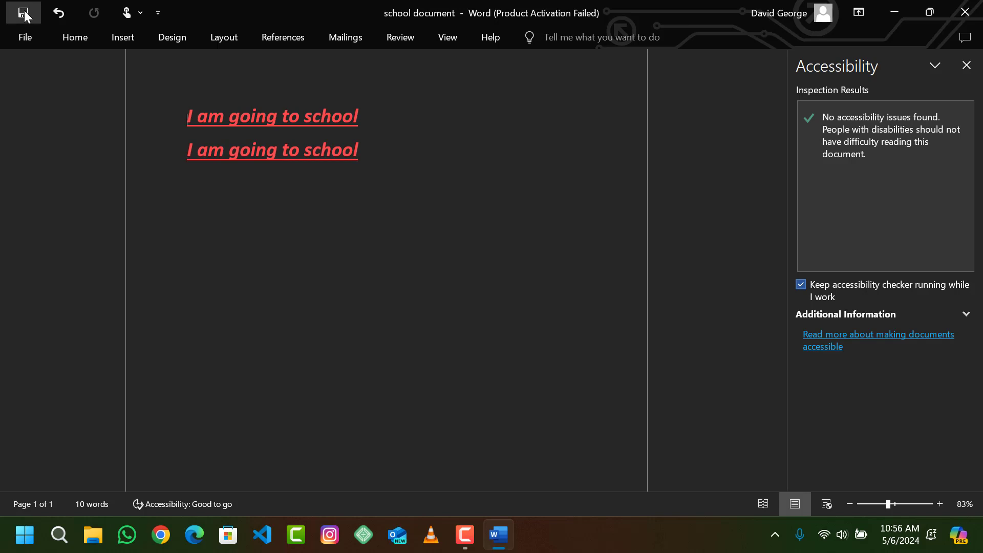
pyautogui.click(60, 10)
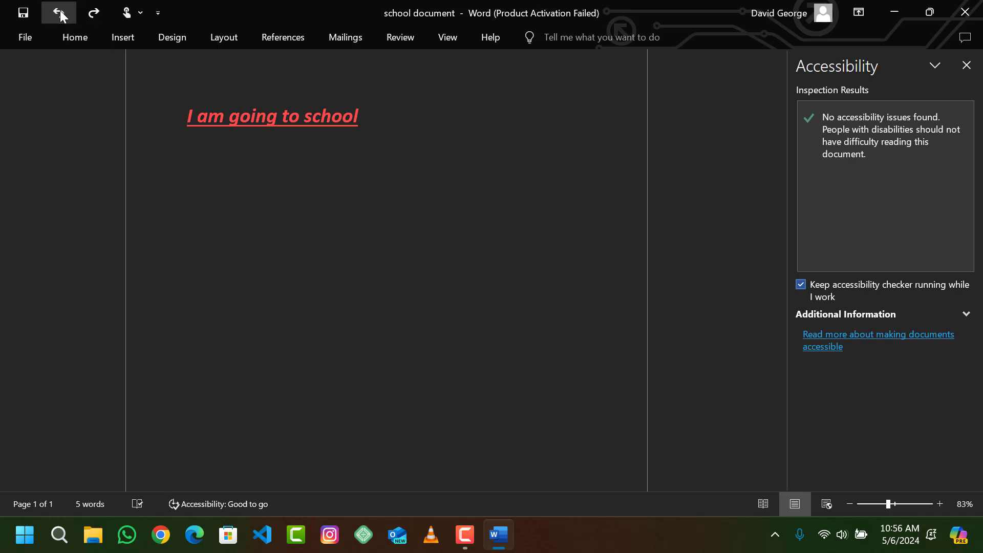
pyautogui.click(94, 12)
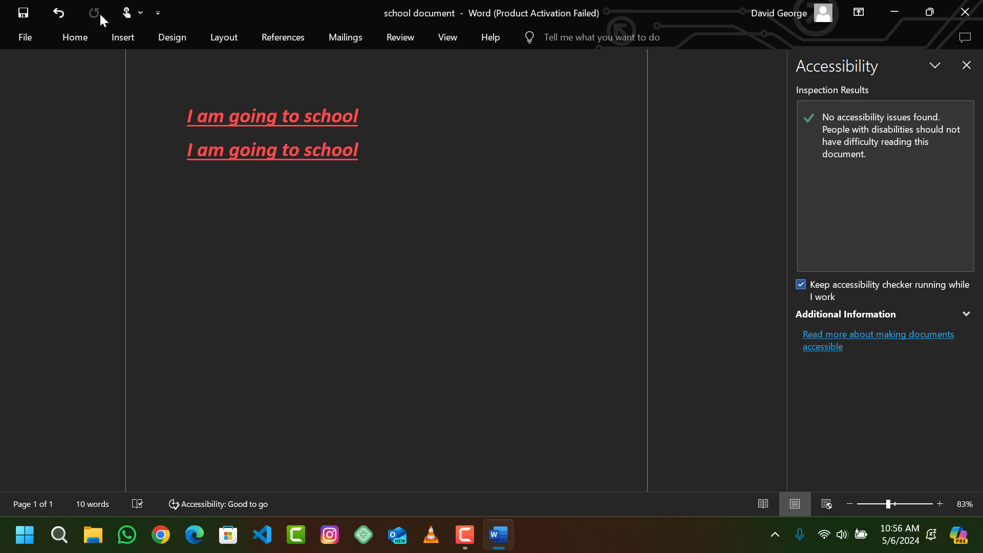
pyautogui.click(140, 14)
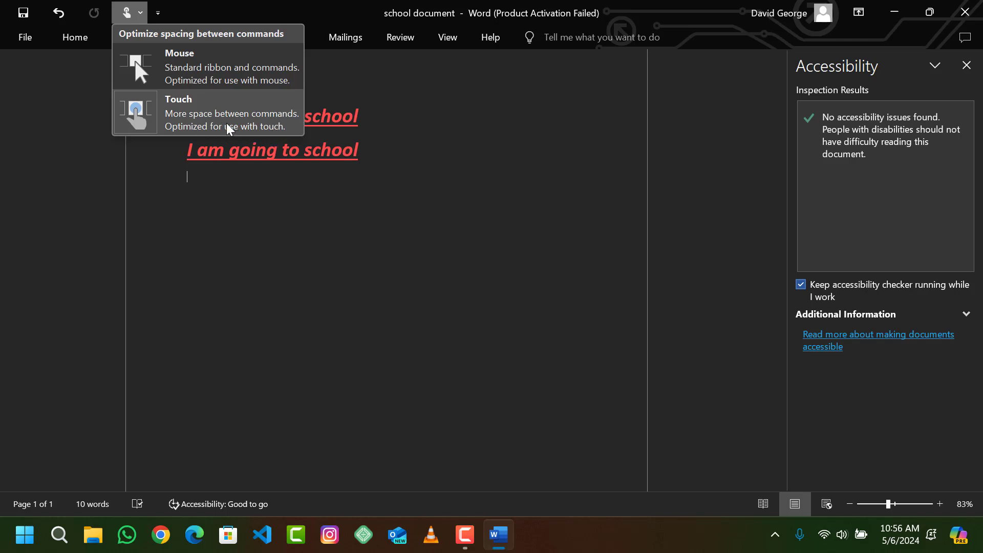
pyautogui.click(255, 161)
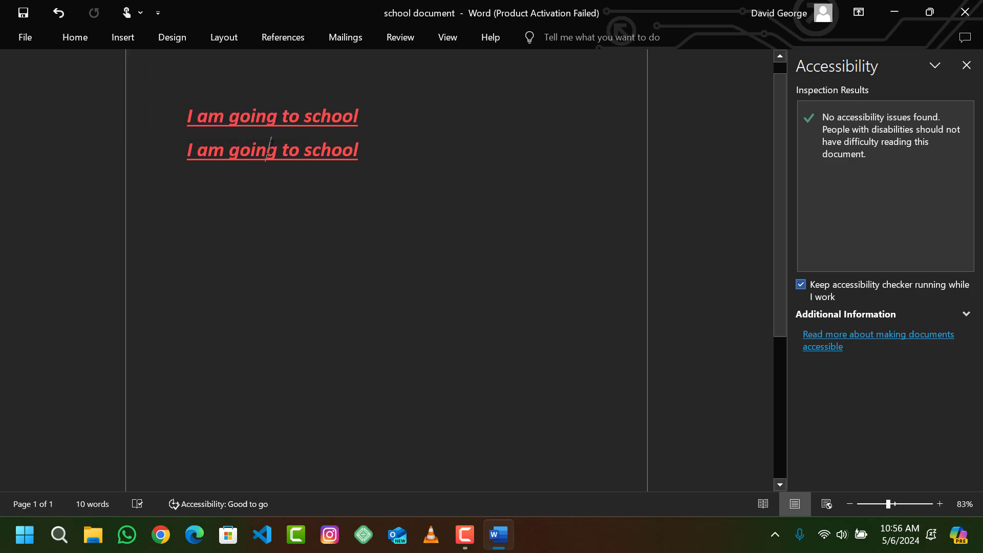
pyautogui.rightClick(270, 149)
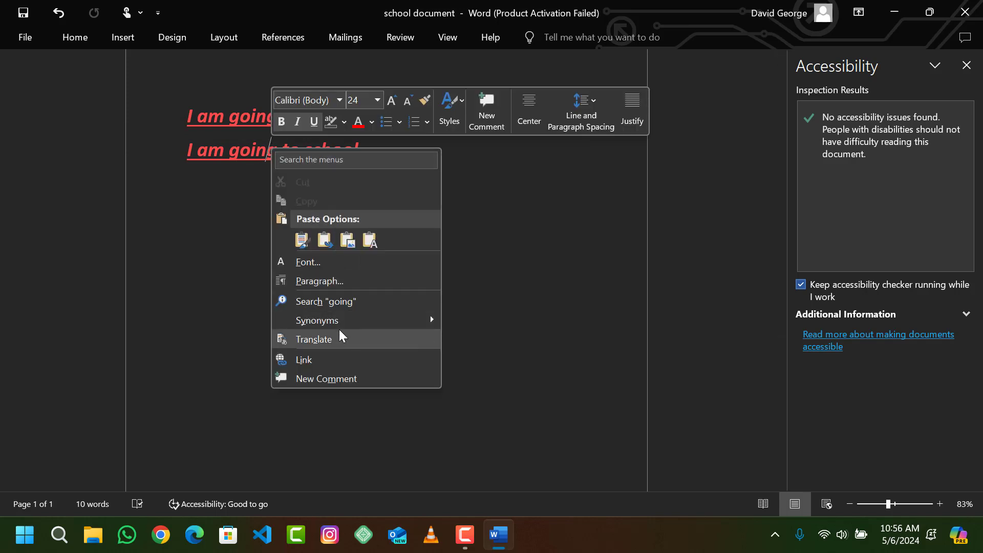
pyautogui.click(226, 203)
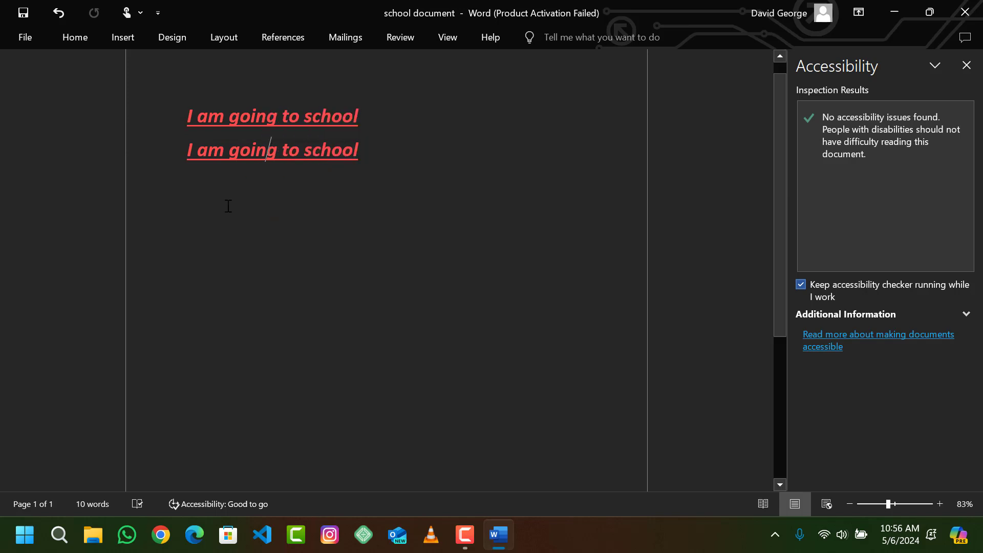
# - Switch the spacing between commands to Mouse, compare the Insert commands, and switch back to Touch
pyautogui.click(115, 40)
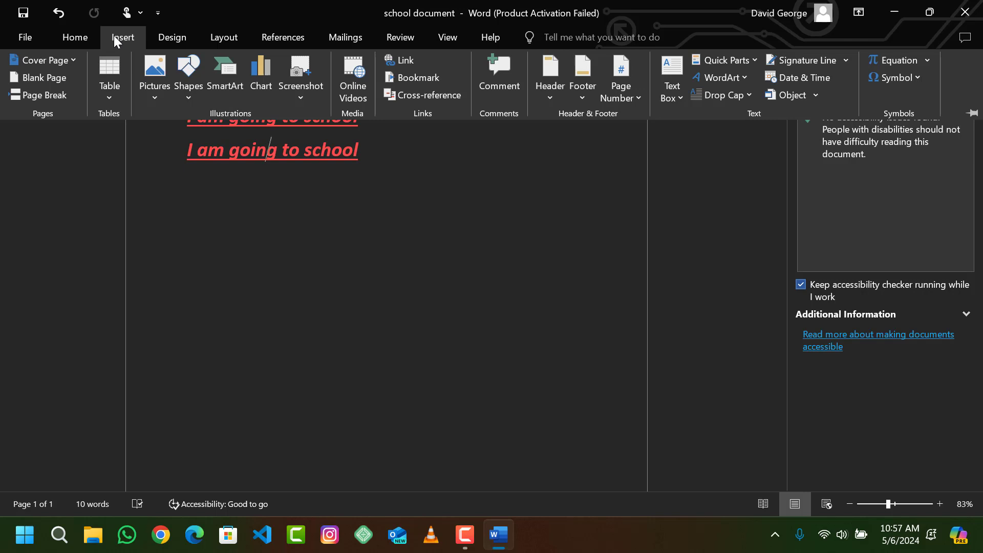
pyautogui.click(141, 13)
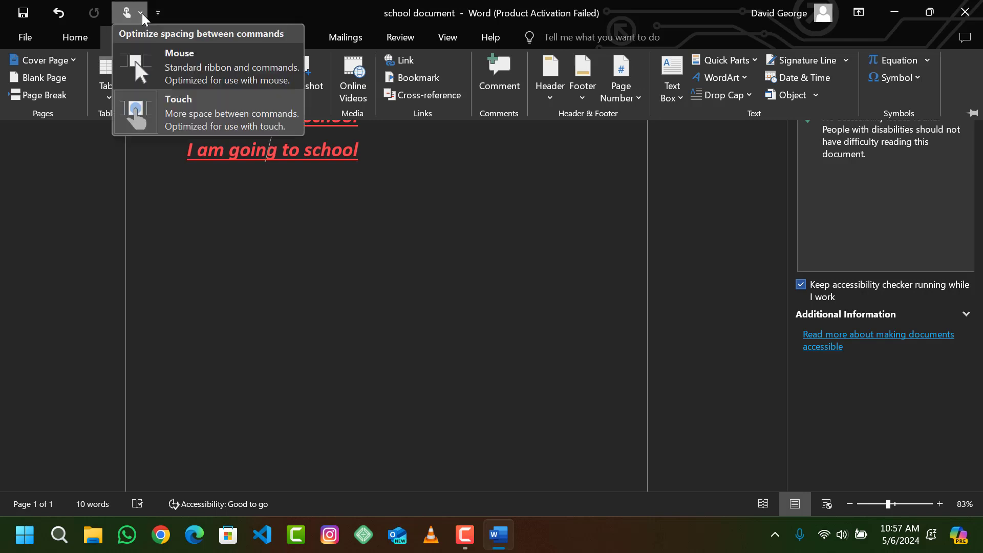
pyautogui.click(135, 64)
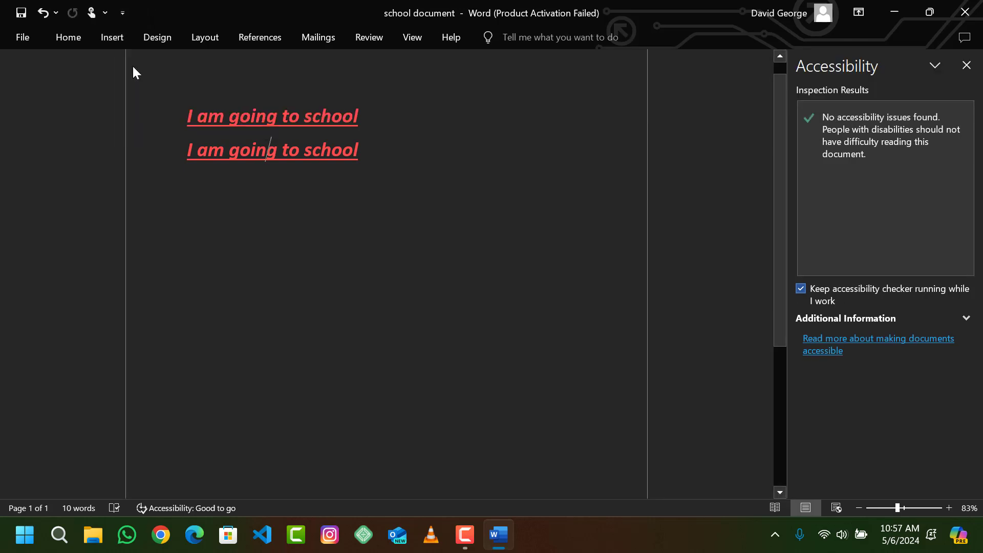
pyautogui.click(112, 39)
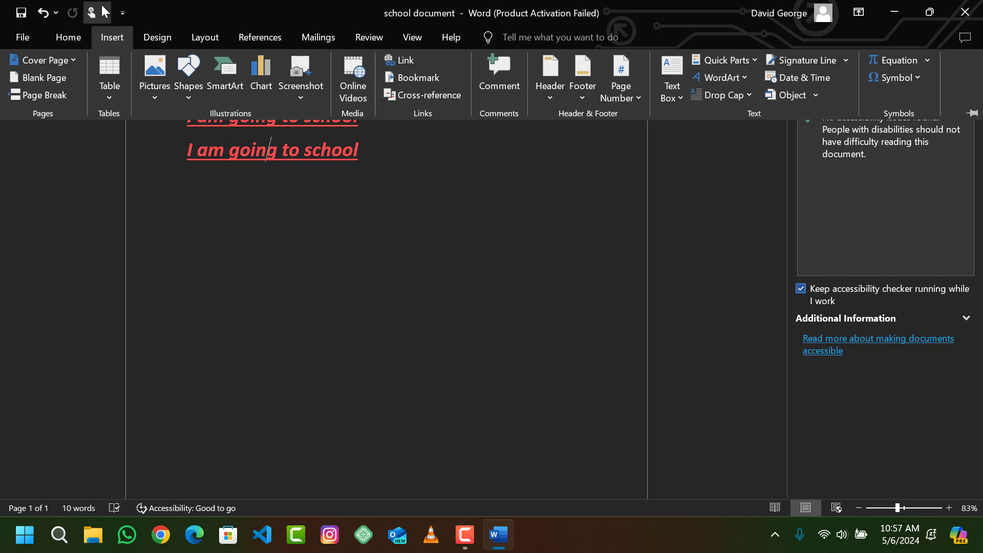
pyautogui.click(105, 12)
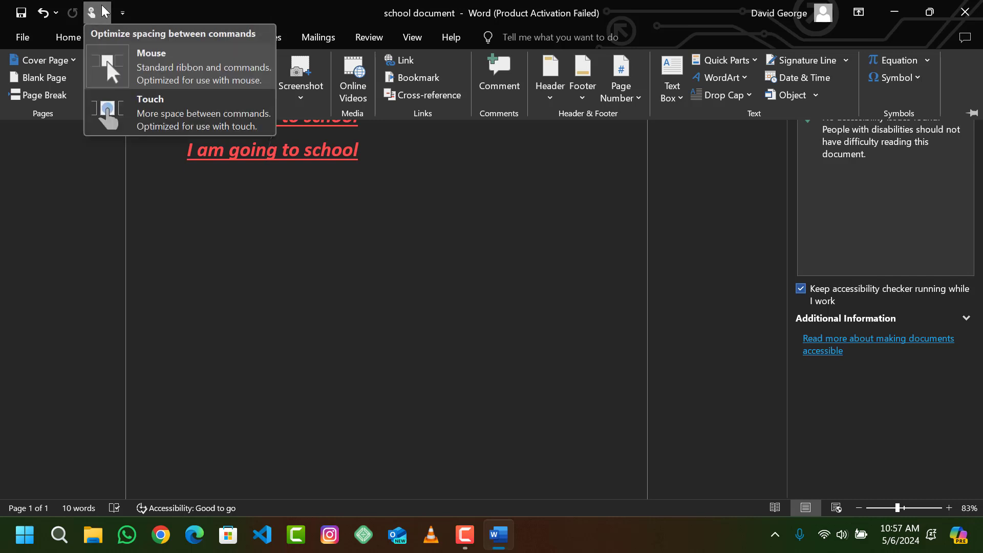
pyautogui.click(108, 118)
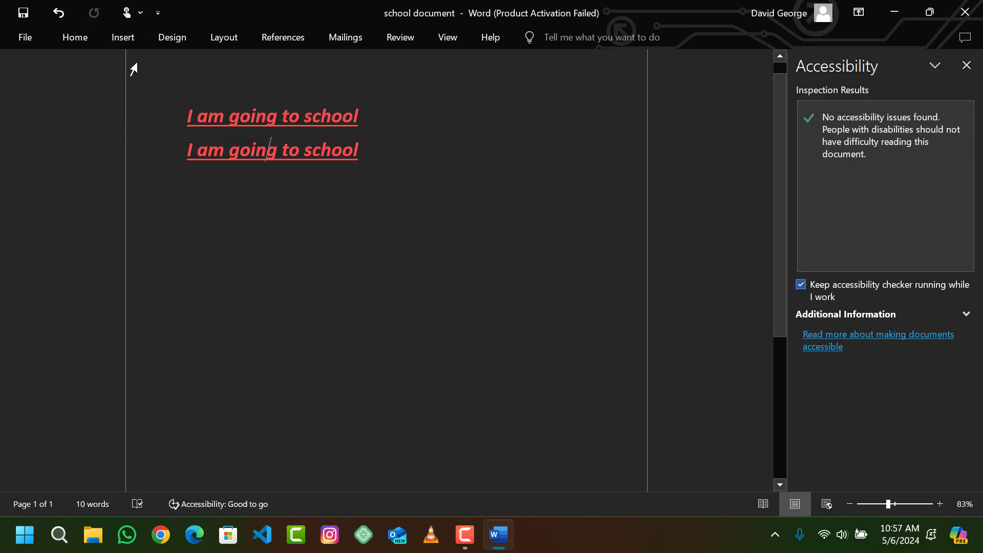
# - Add the Email and Quick Print commands to the Quick Access Toolbar
pyautogui.click(158, 13)
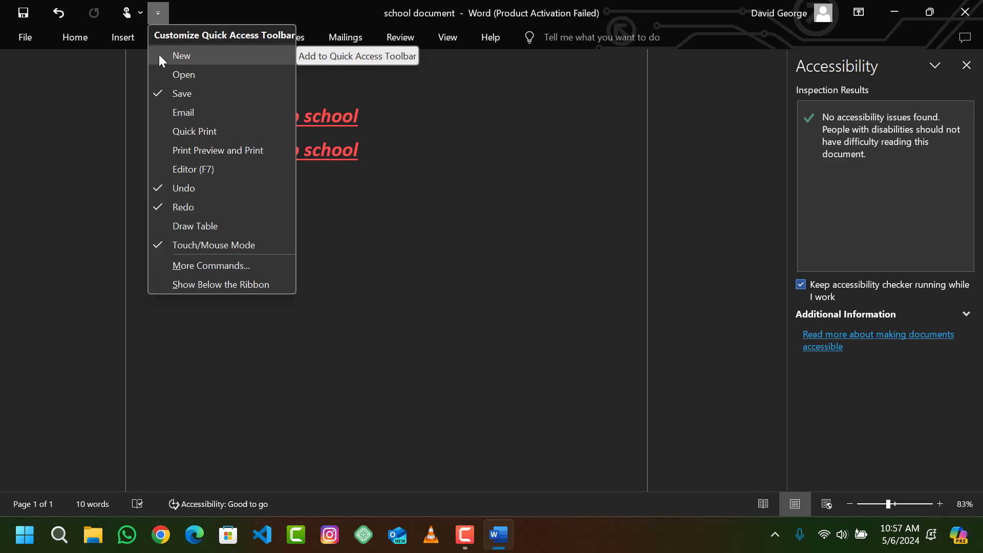
pyautogui.click(158, 111)
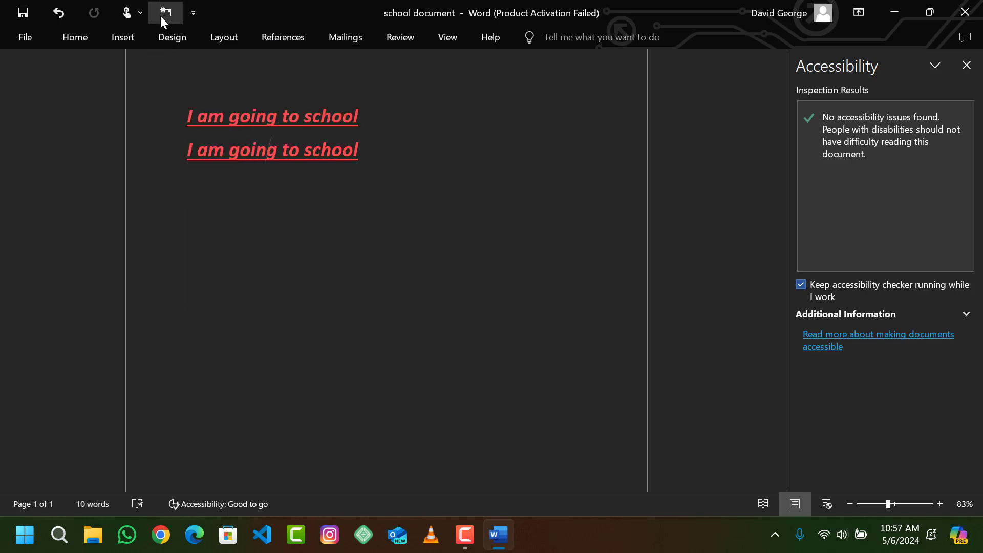
pyautogui.click(193, 11)
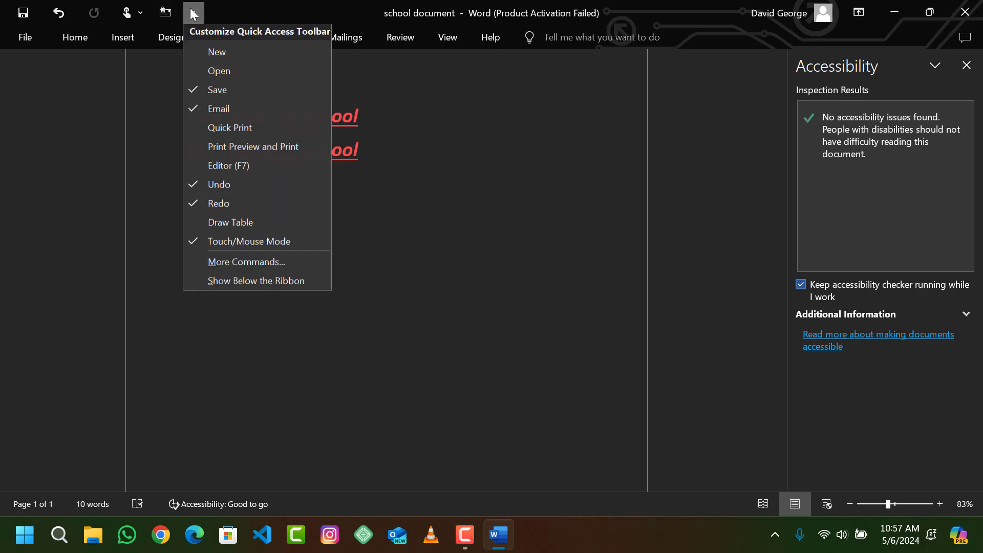
pyautogui.click(194, 131)
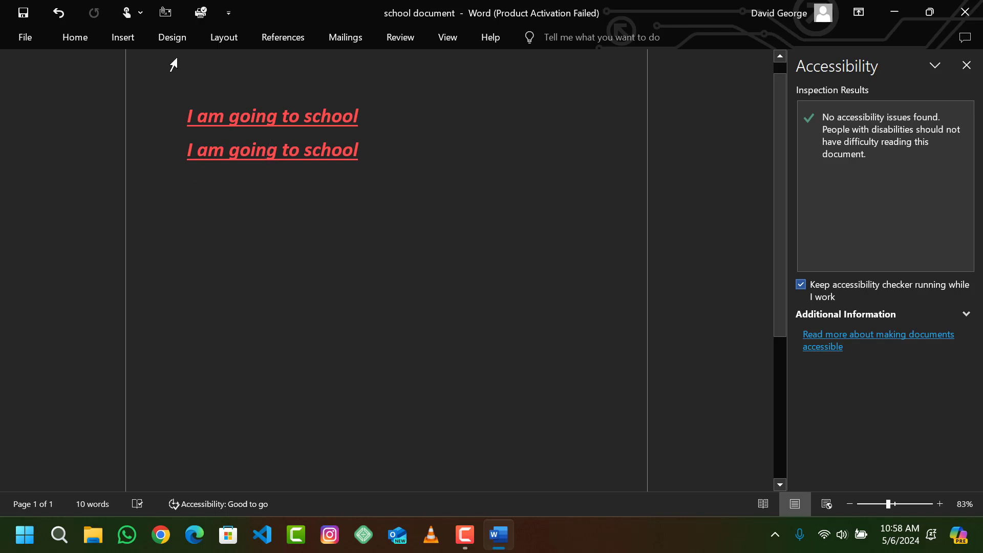
pyautogui.click(201, 14)
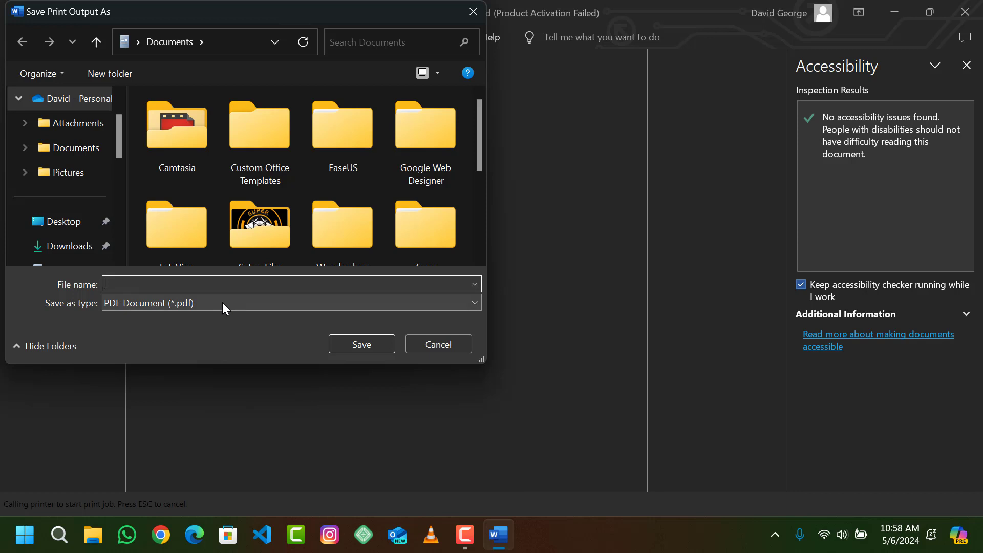
pyautogui.click(96, 42)
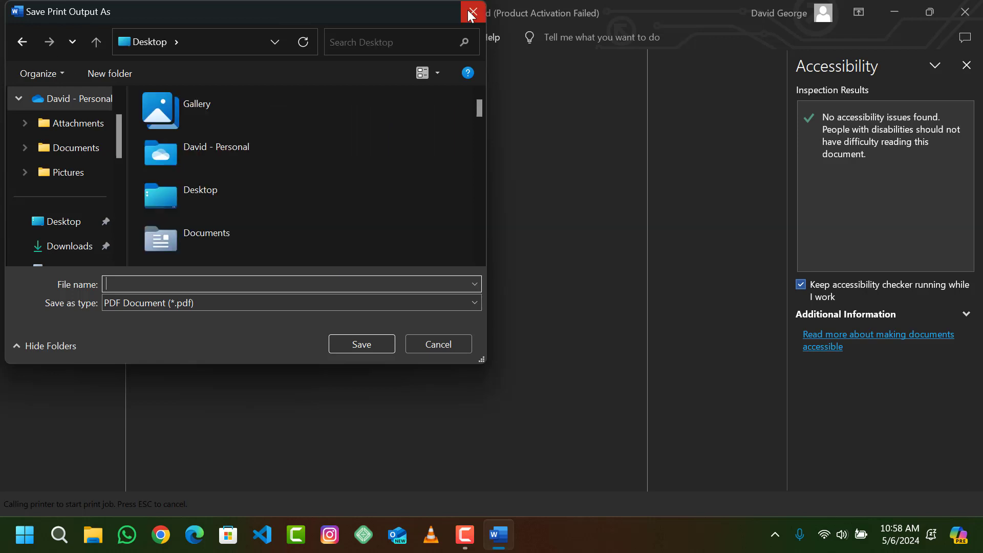
pyautogui.click(472, 12)
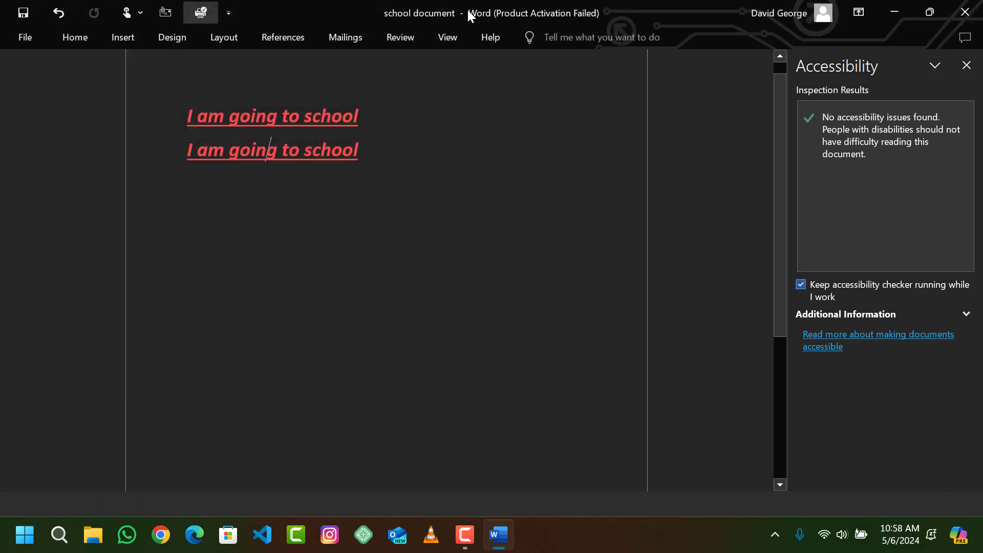
# - Add Draw Table to the Quick Access Toolbar and draw a single-cell table below the second sentence
pyautogui.click(228, 13)
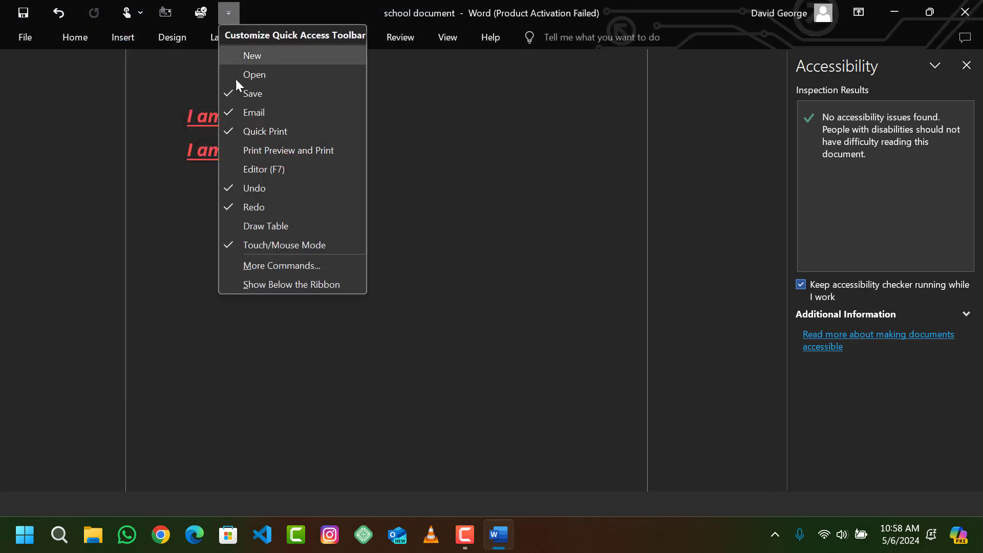
pyautogui.click(229, 226)
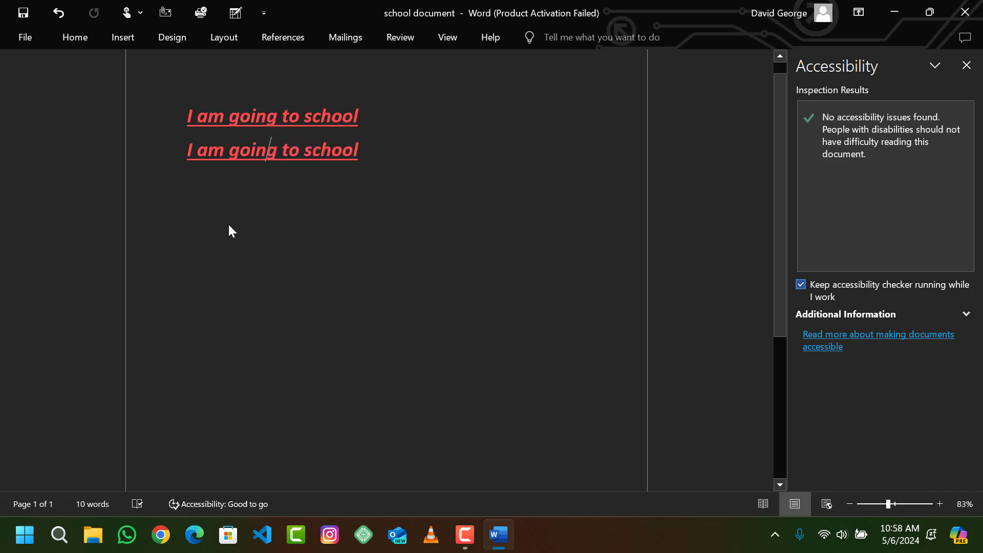
pyautogui.click(234, 16)
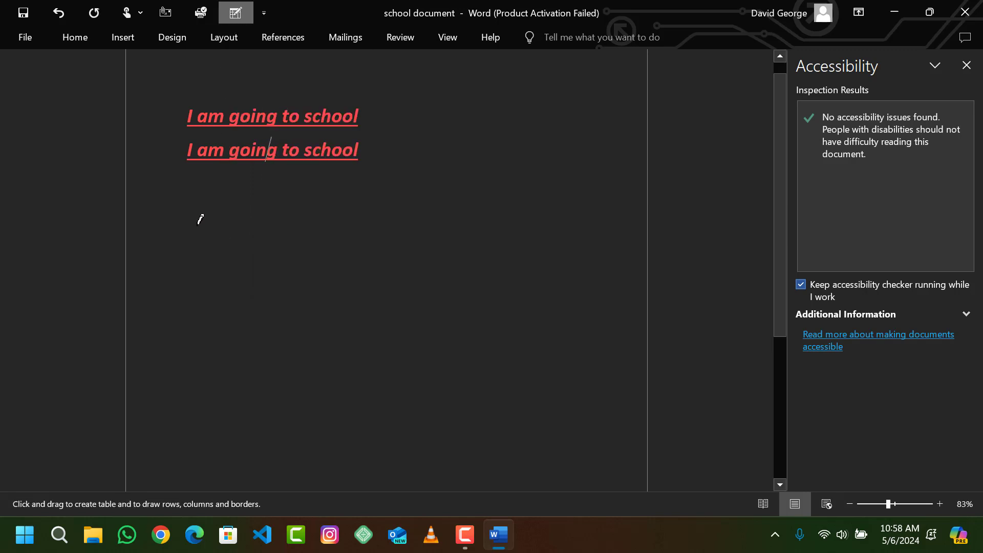
pyautogui.moveTo(203, 221); pyautogui.dragTo(379, 330)
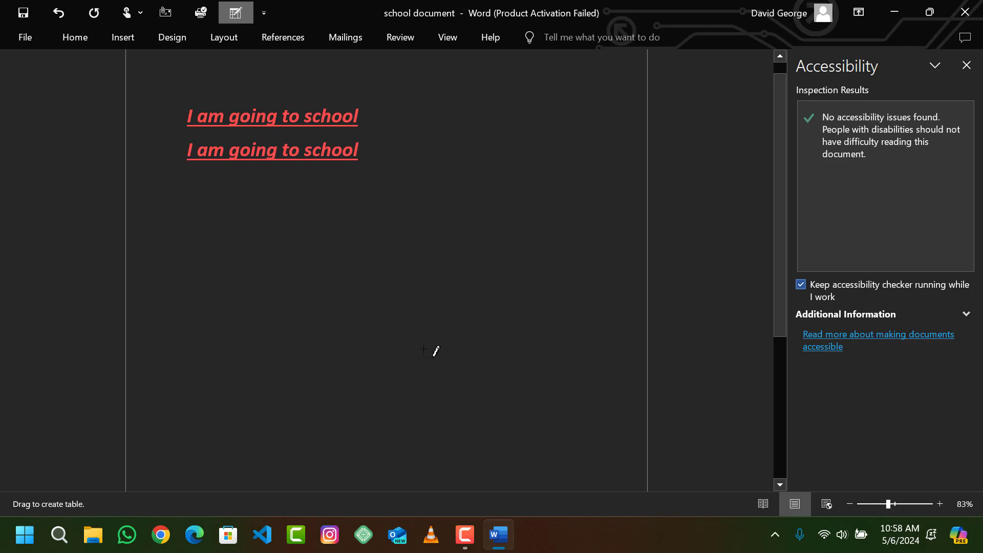
pyautogui.moveTo(480, 355)
pyautogui.mouseDown()
pyautogui.moveTo(514, 395)
pyautogui.moveTo(505, 393)
pyautogui.mouseUp()
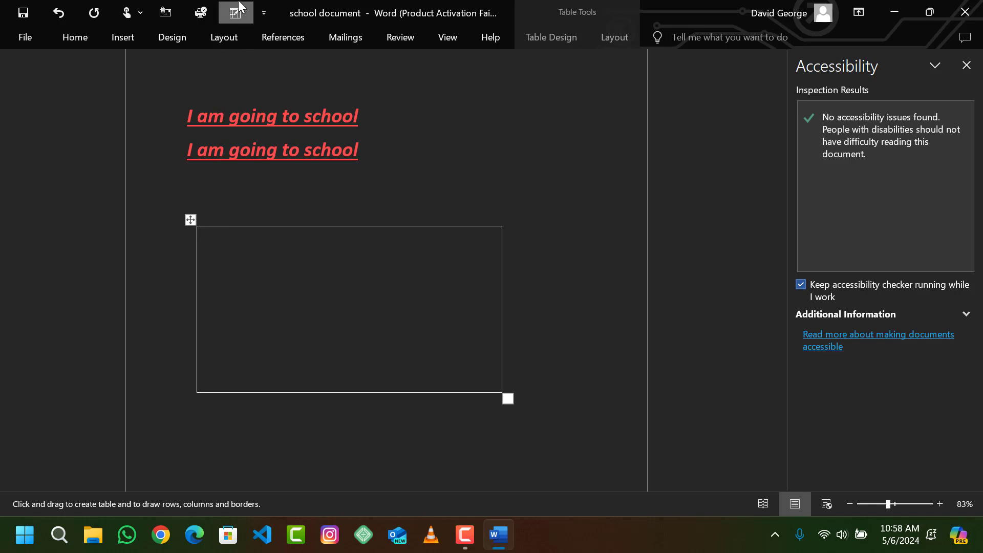
# - Divide the drawn table into two columns with a vertical border about a quarter of the way across
pyautogui.moveTo(278, 227); pyautogui.dragTo(275, 386)
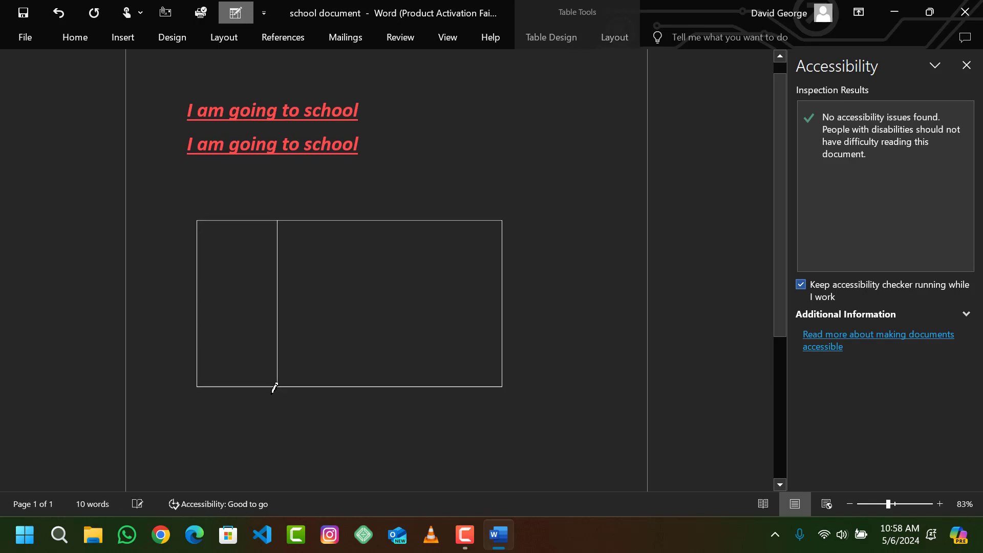
pyautogui.press('Escape')
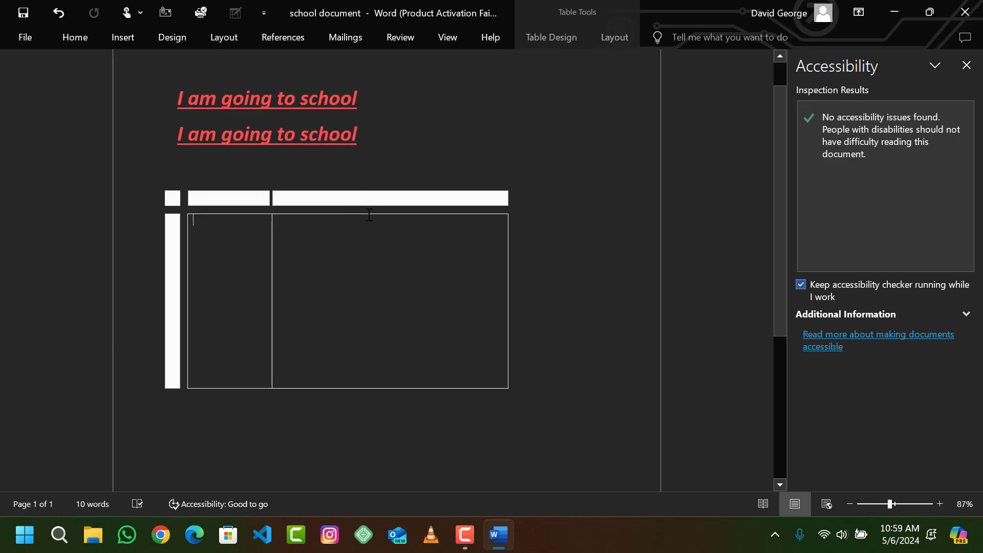
pyautogui.click(336, 167)
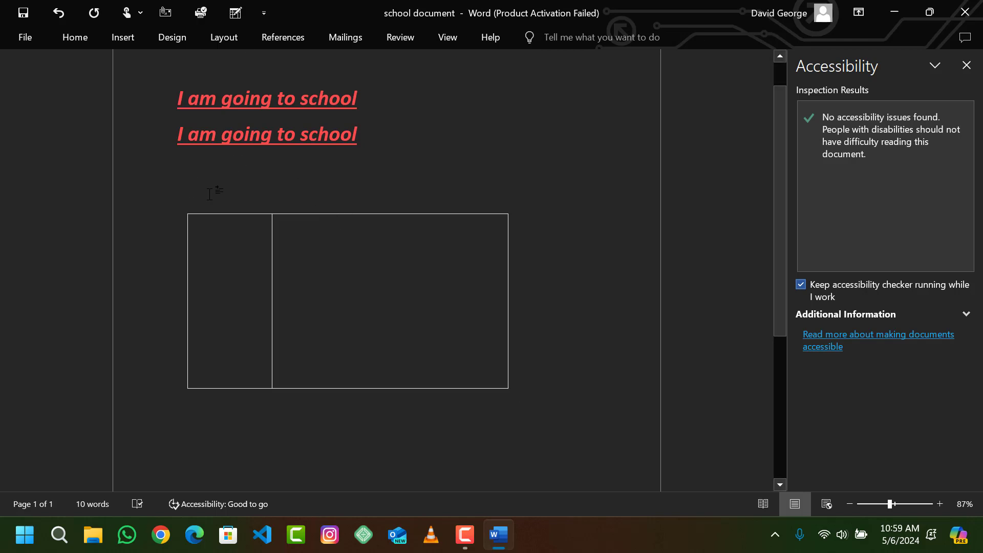
pyautogui.click(239, 18)
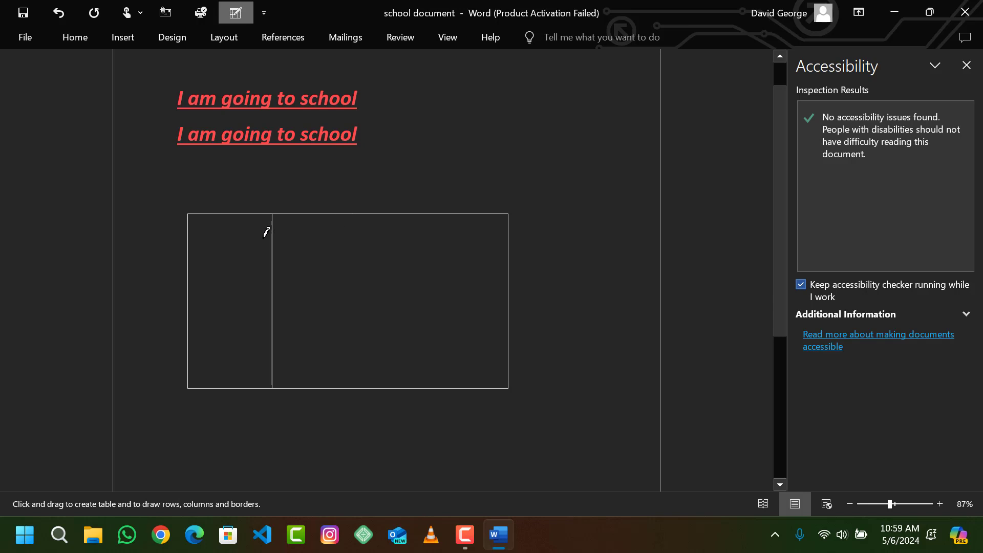
pyautogui.press('Escape')
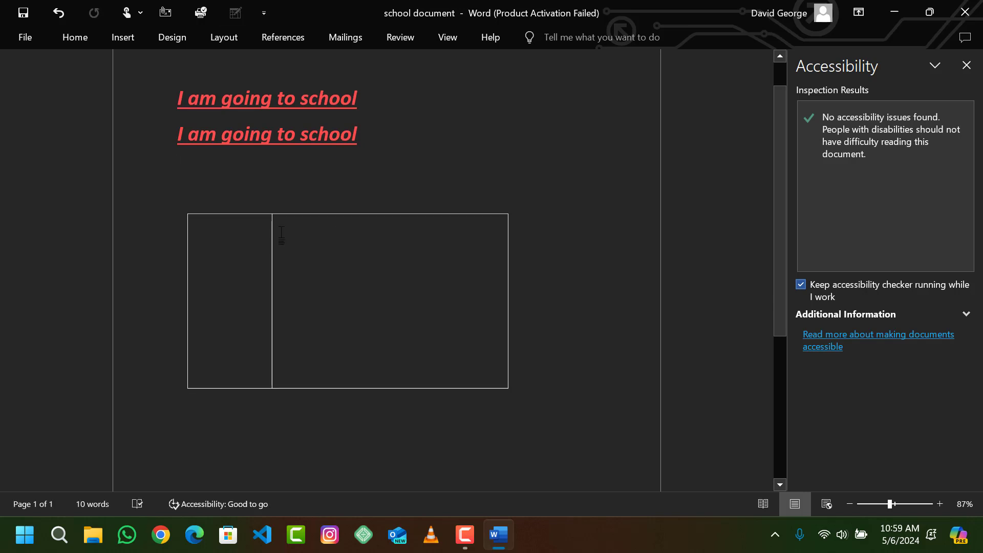
# - Start a Quick Print of the document and cancel saving the PDF print output
pyautogui.click(200, 12)
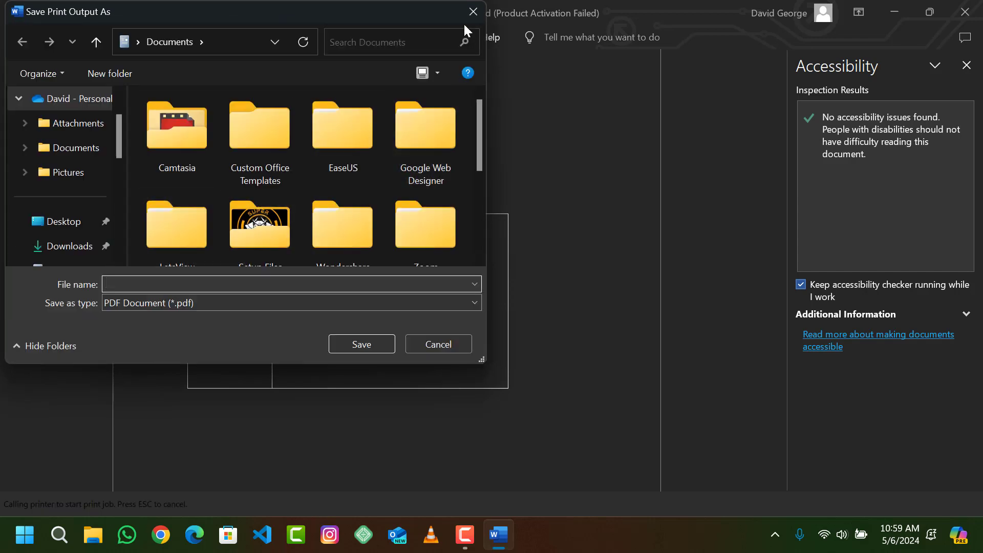
pyautogui.click(472, 15)
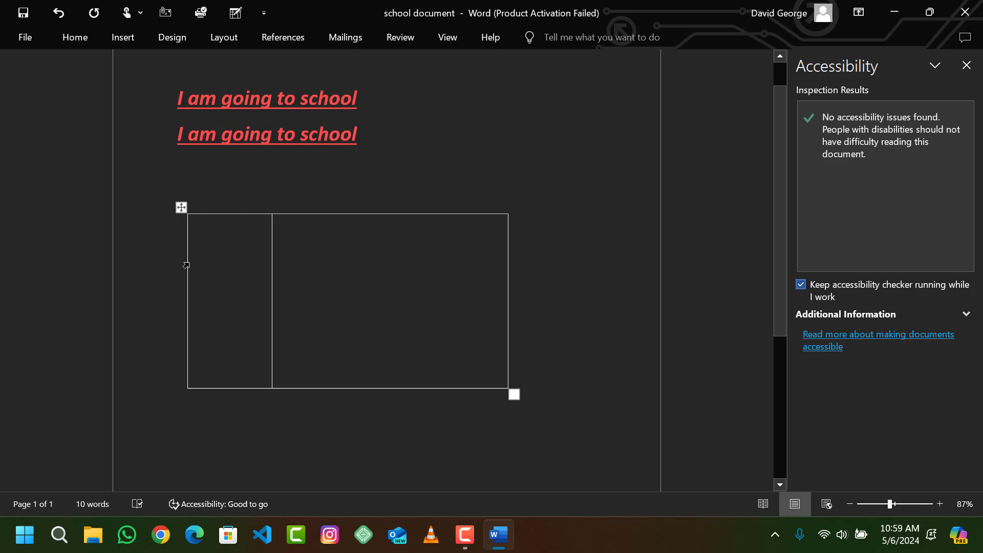
pyautogui.moveTo(195, 261); pyautogui.dragTo(339, 317)
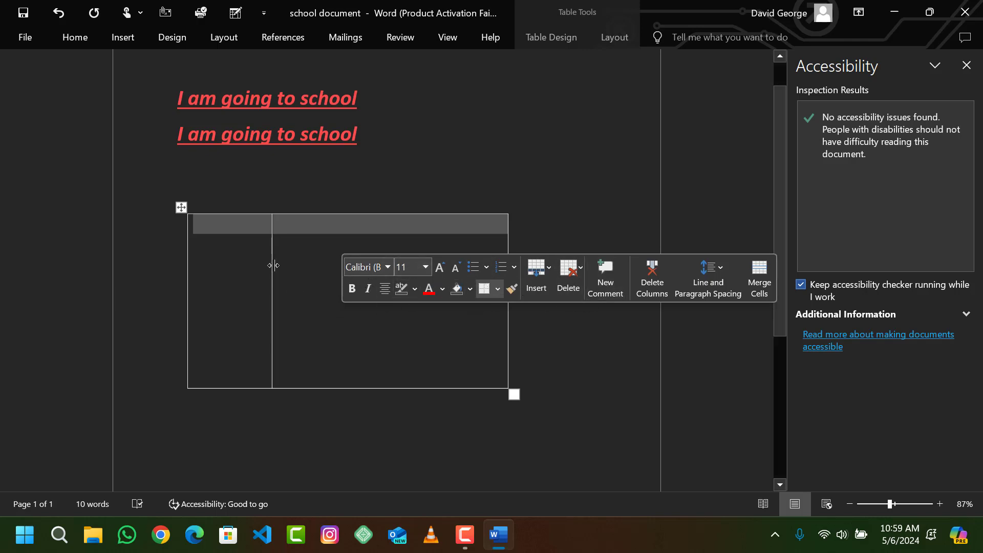
pyautogui.click(328, 199)
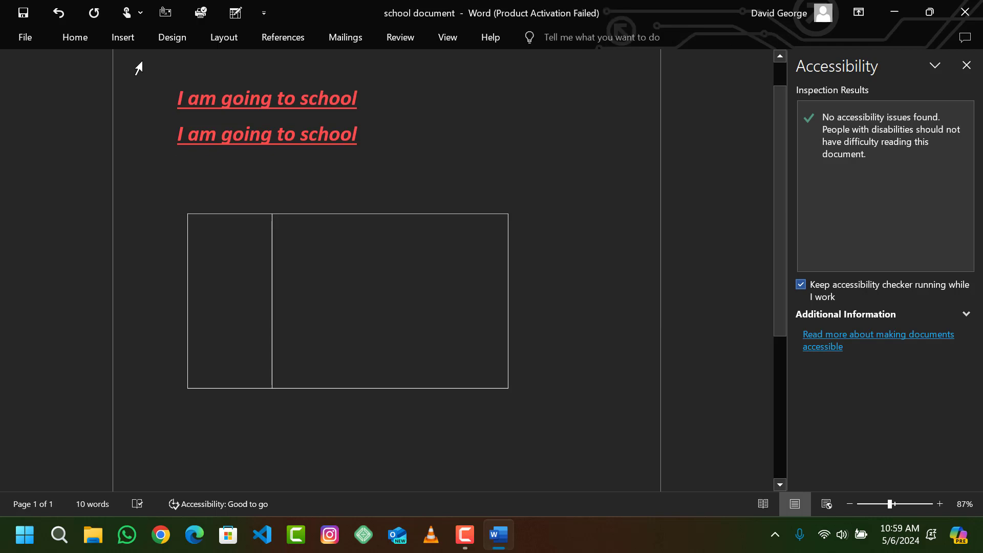
# - Insert a table with six columns and two rows between the second sentence and the drawn table
pyautogui.click(130, 38)
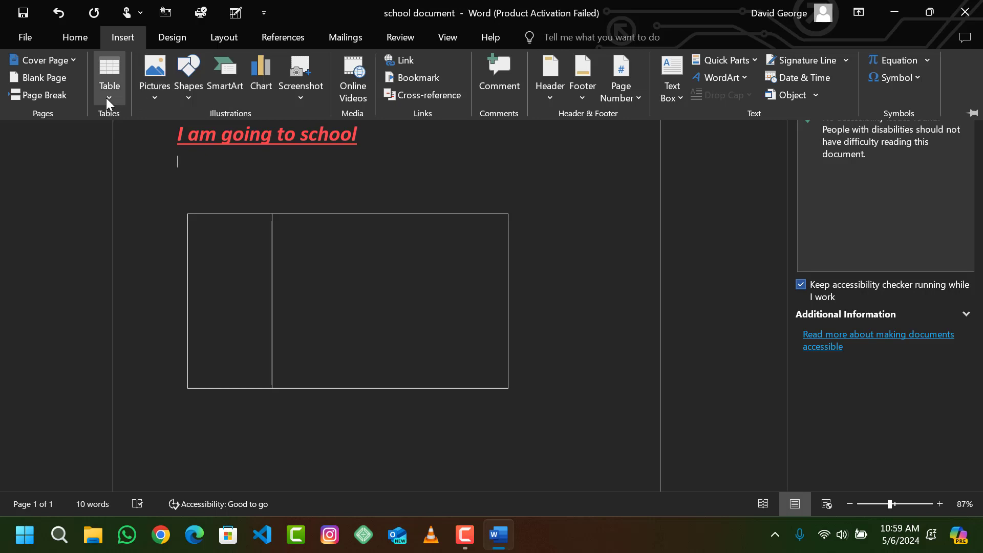
pyautogui.click(110, 67)
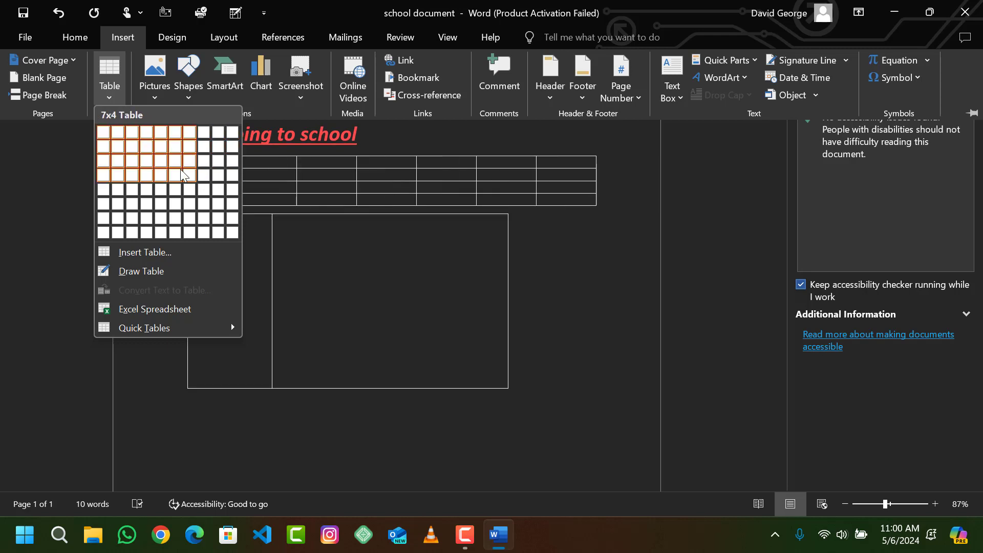
pyautogui.click(171, 149)
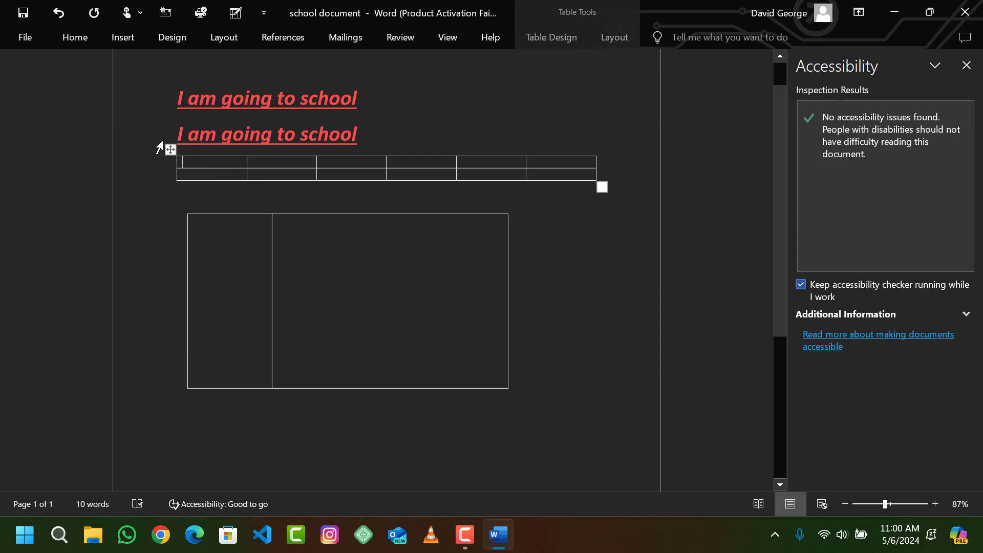
# - Insert the picture 2024-01-19 from this device's Pictures > Screenshots folder into the first cell of the six-column table
pyautogui.click(124, 38)
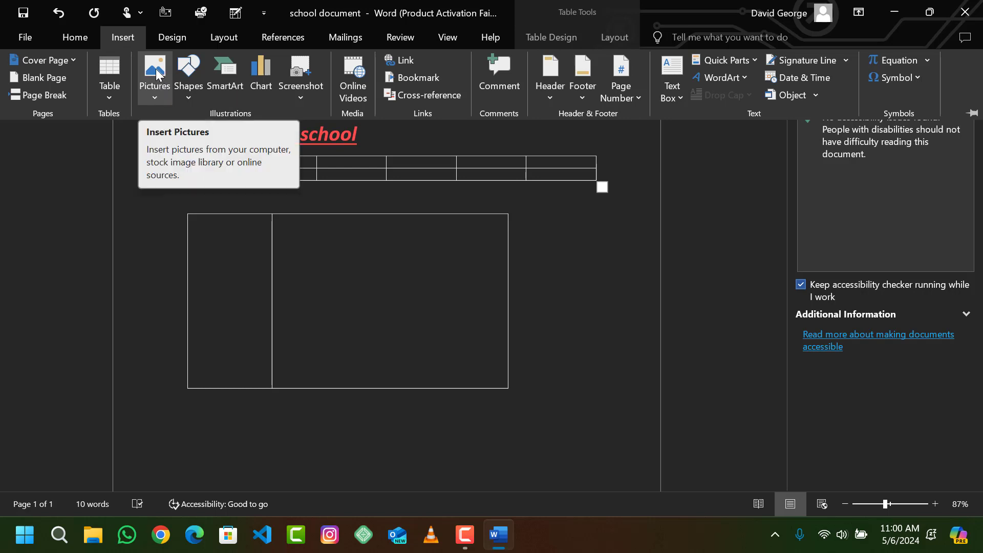
pyautogui.click(155, 98)
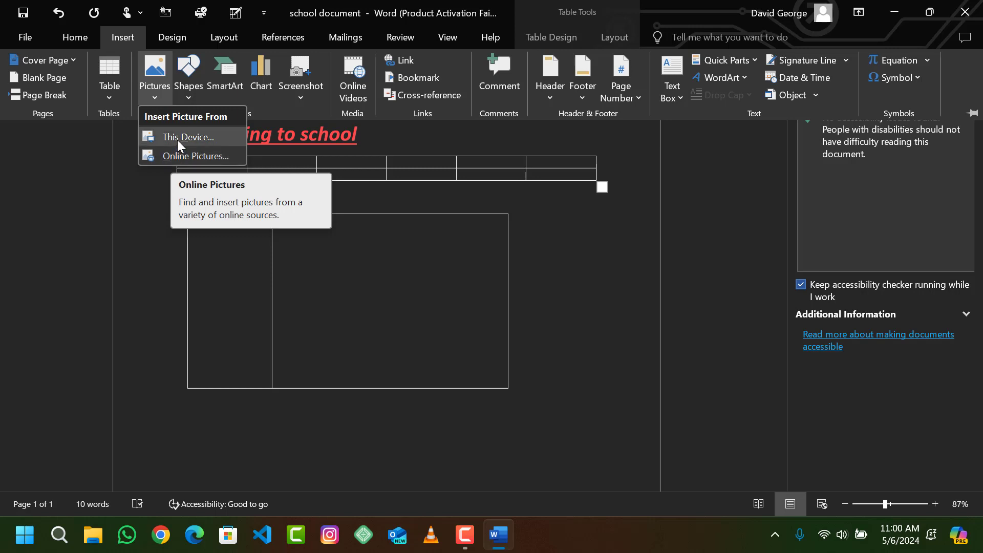
pyautogui.click(178, 140)
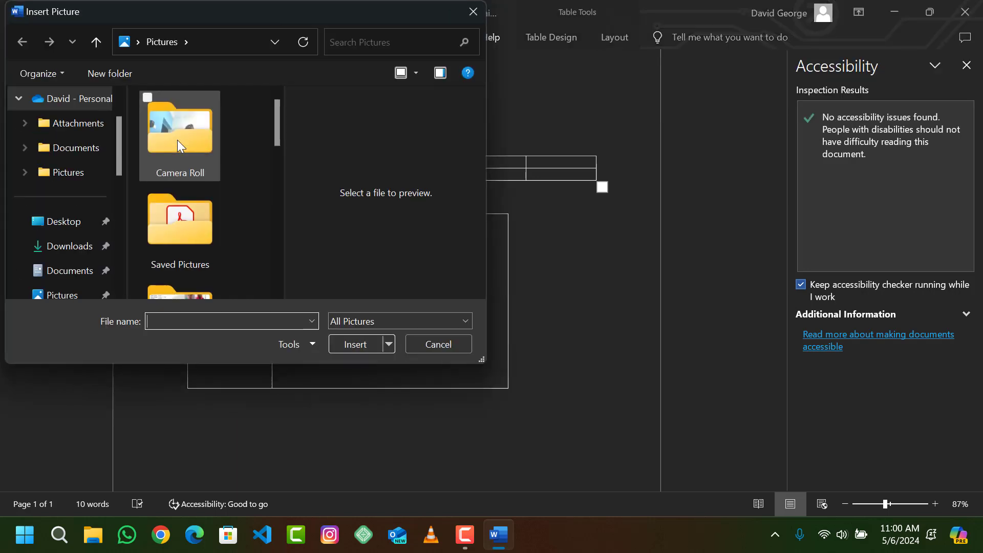
pyautogui.click(74, 172)
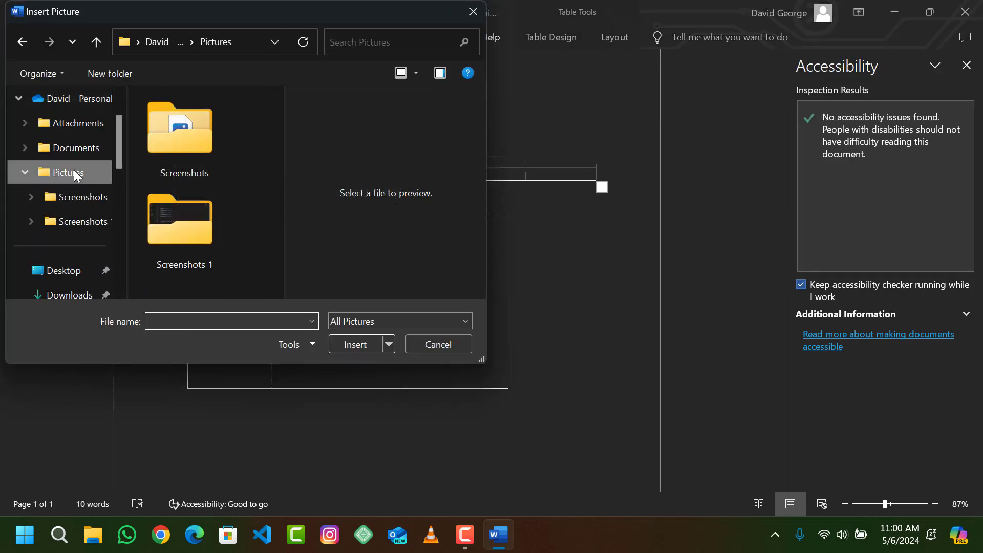
pyautogui.doubleClick(176, 143)
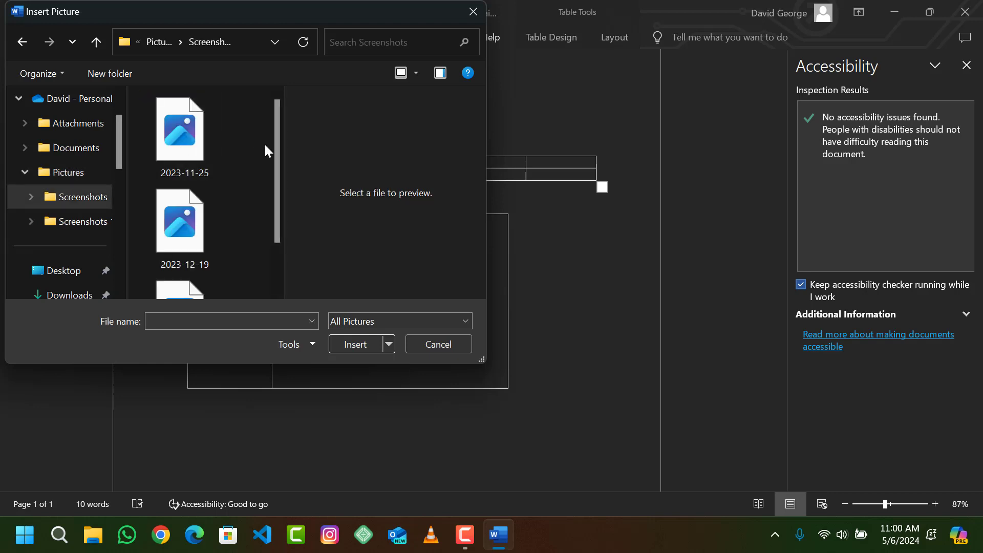
pyautogui.scroll(-2, 275, 174)
pyautogui.click(179, 248)
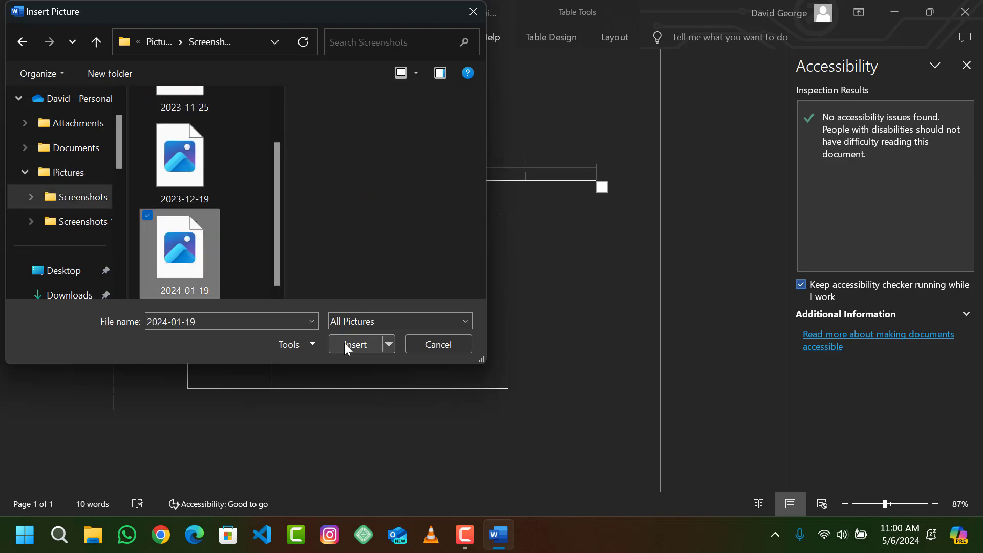
pyautogui.click(345, 344)
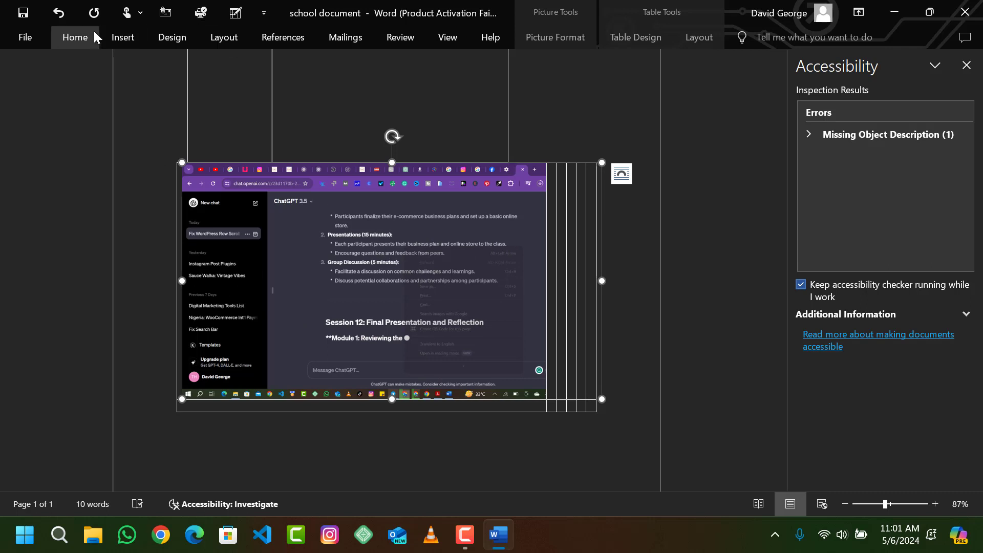
# - Undo the insertion of the picture and of the six-column table
pyautogui.click(57, 12)
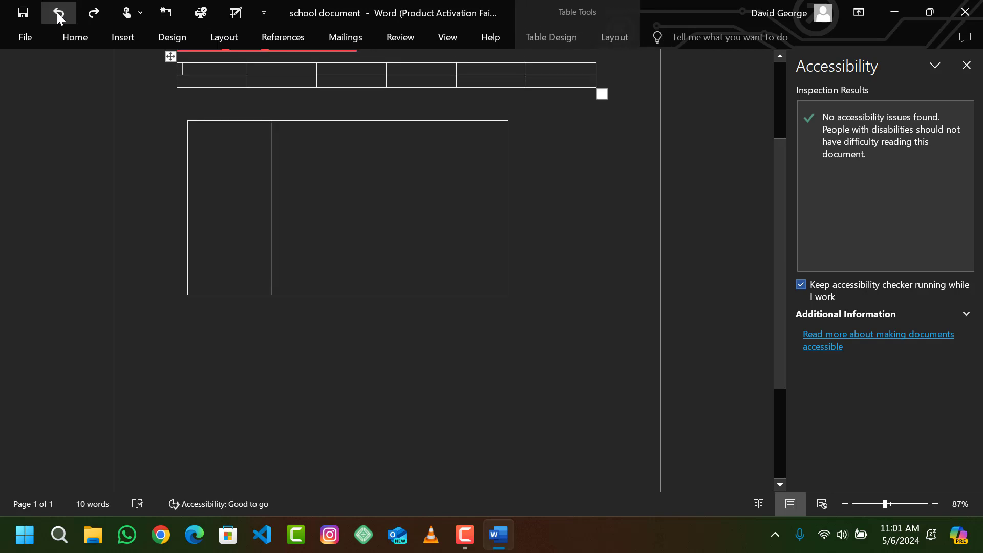
pyautogui.click(57, 12)
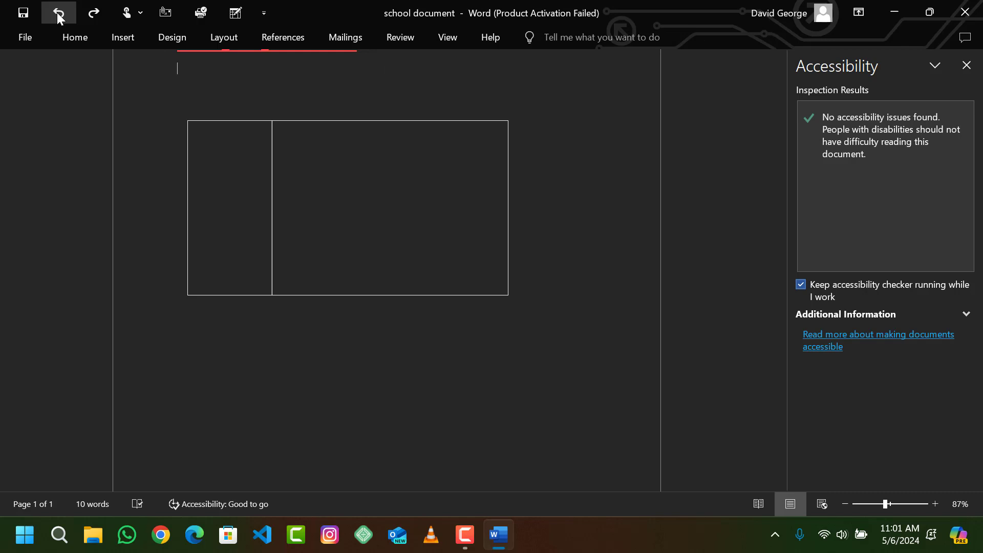
pyautogui.scroll(3, 426, 65)
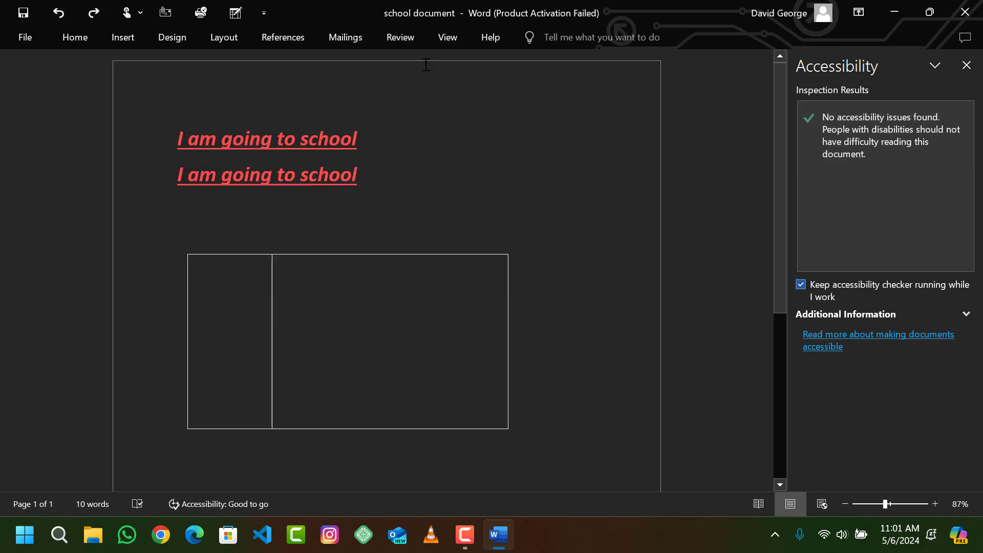
# - Show the ruler along the edges of the document
pyautogui.click(453, 37)
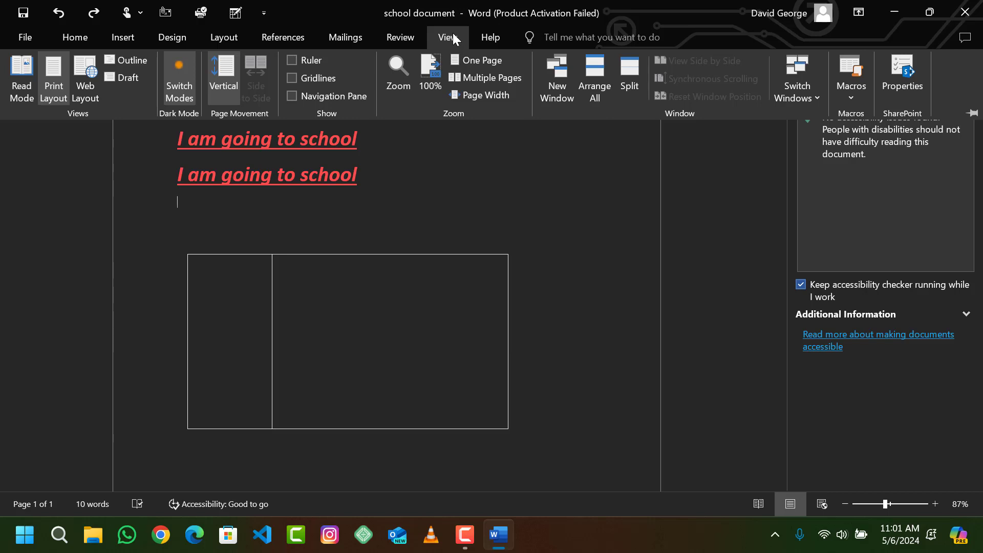
pyautogui.click(294, 60)
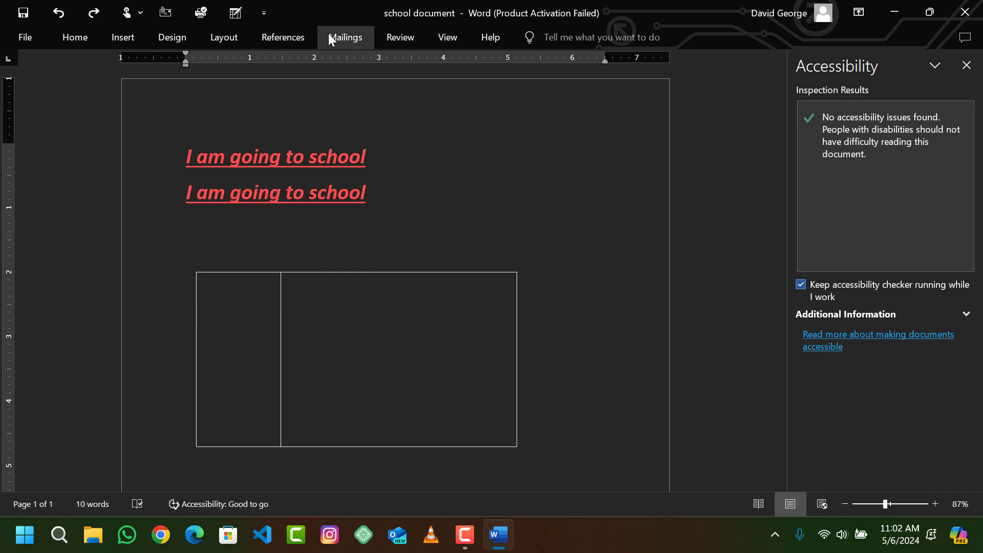
# - Turn the gridlines on and off again, and show the Navigation Pane
pyautogui.click(460, 41)
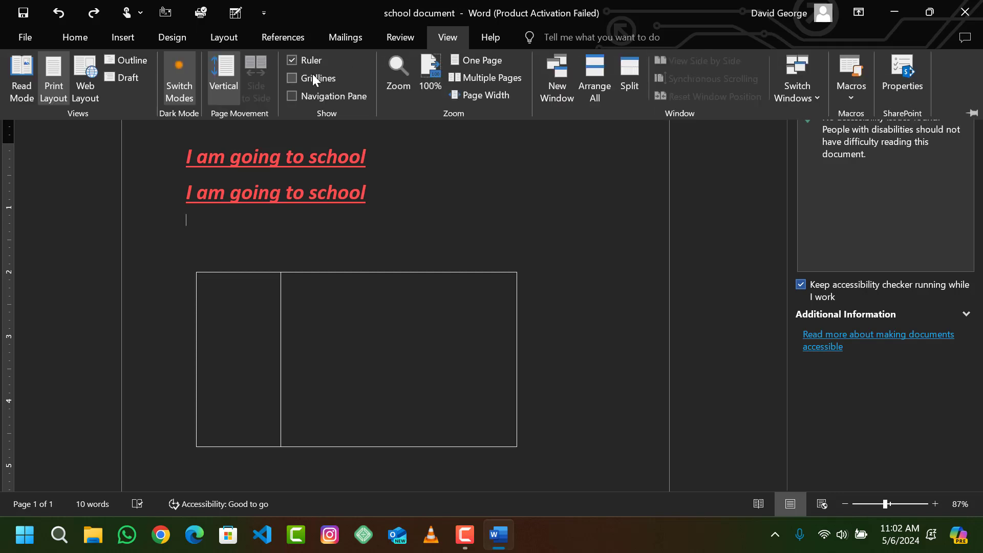
pyautogui.click(293, 79)
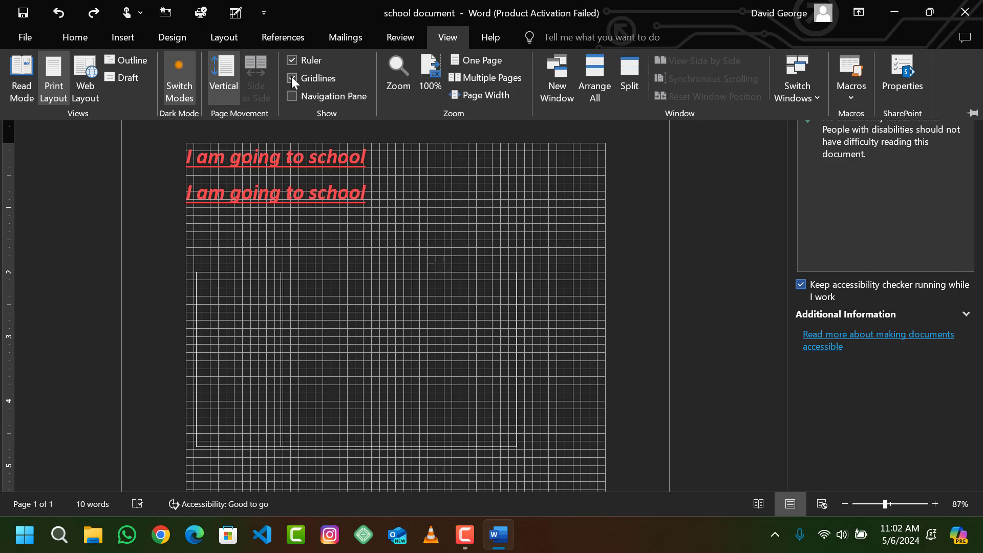
pyautogui.click(293, 79)
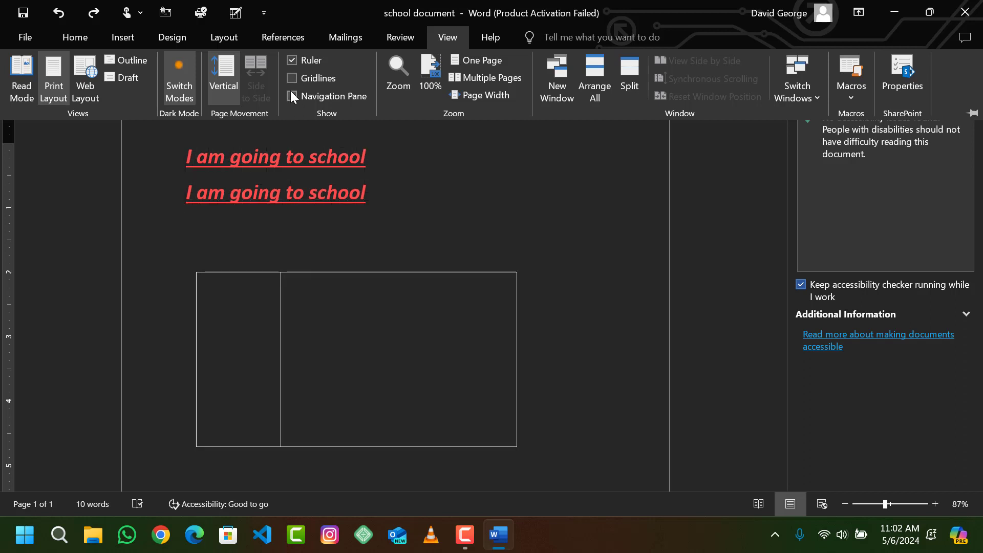
pyautogui.click(291, 97)
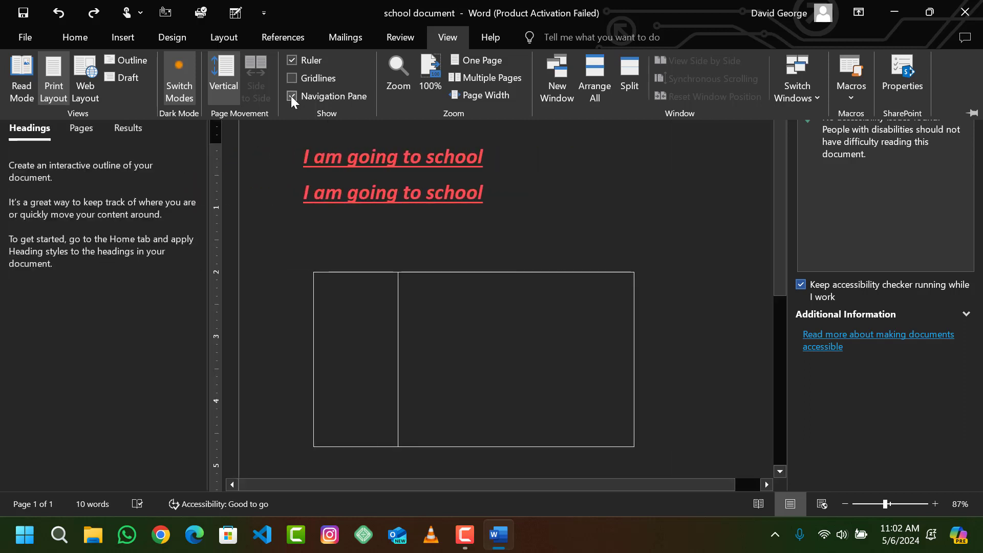